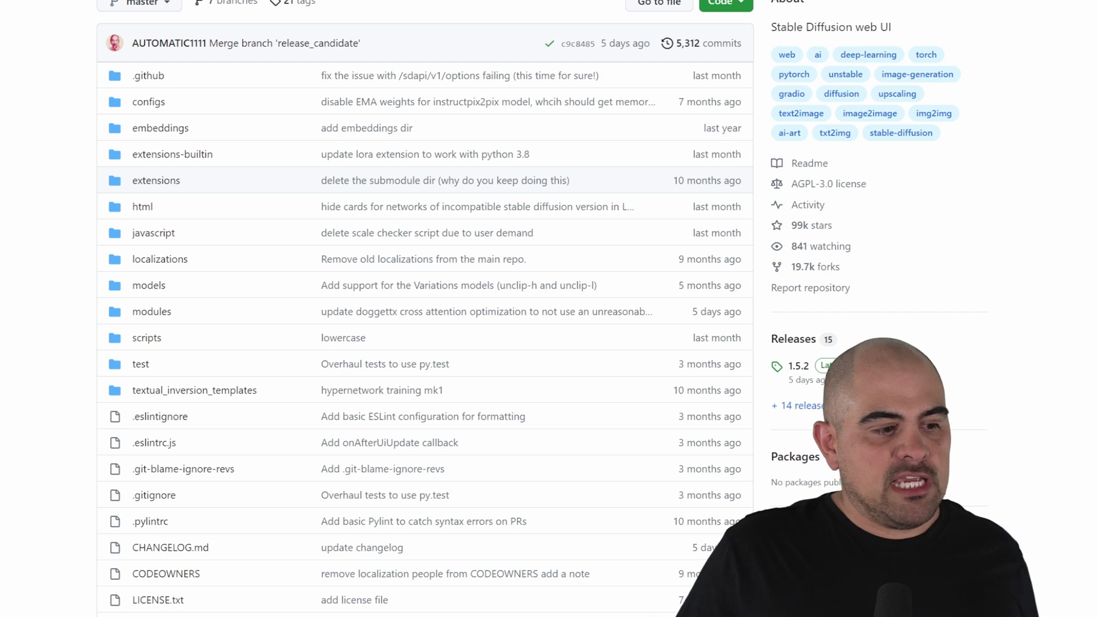
- Scroll the README down to the Installation and Running section for Windows
scroll(426, 309, "down", 6)
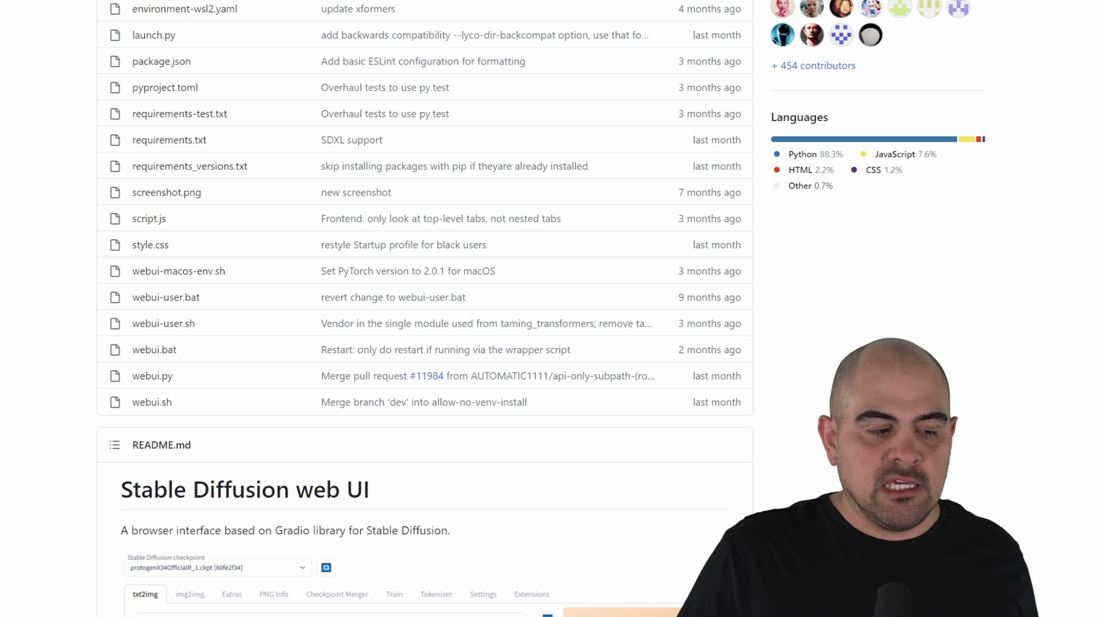
scroll(425, 308, "down", 8)
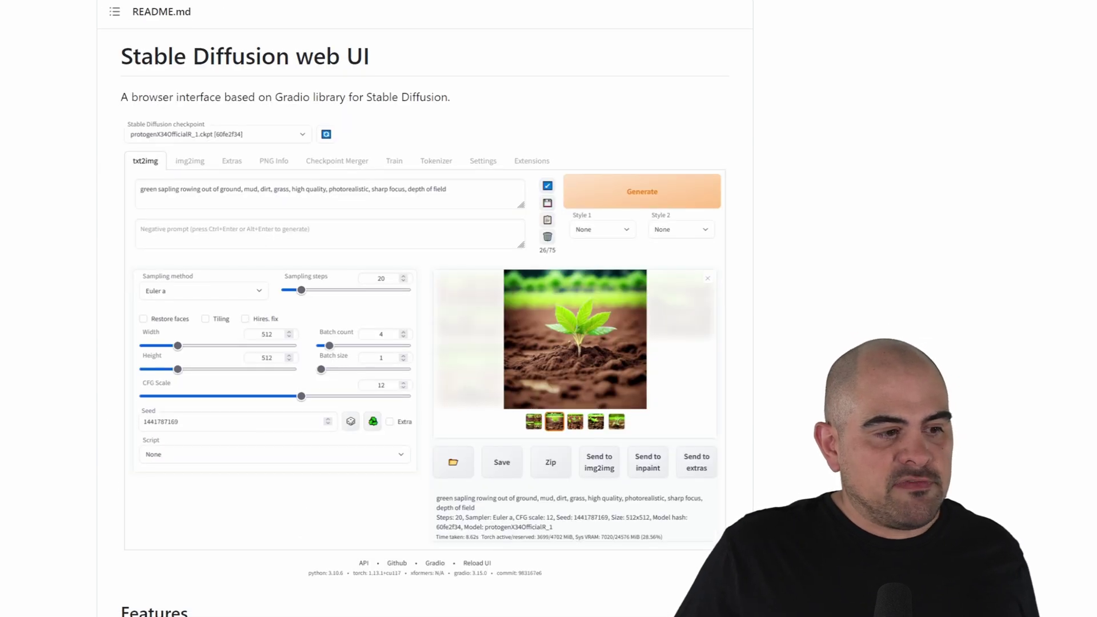
scroll(426, 309, "down", 7)
scroll(426, 309, "down", 15)
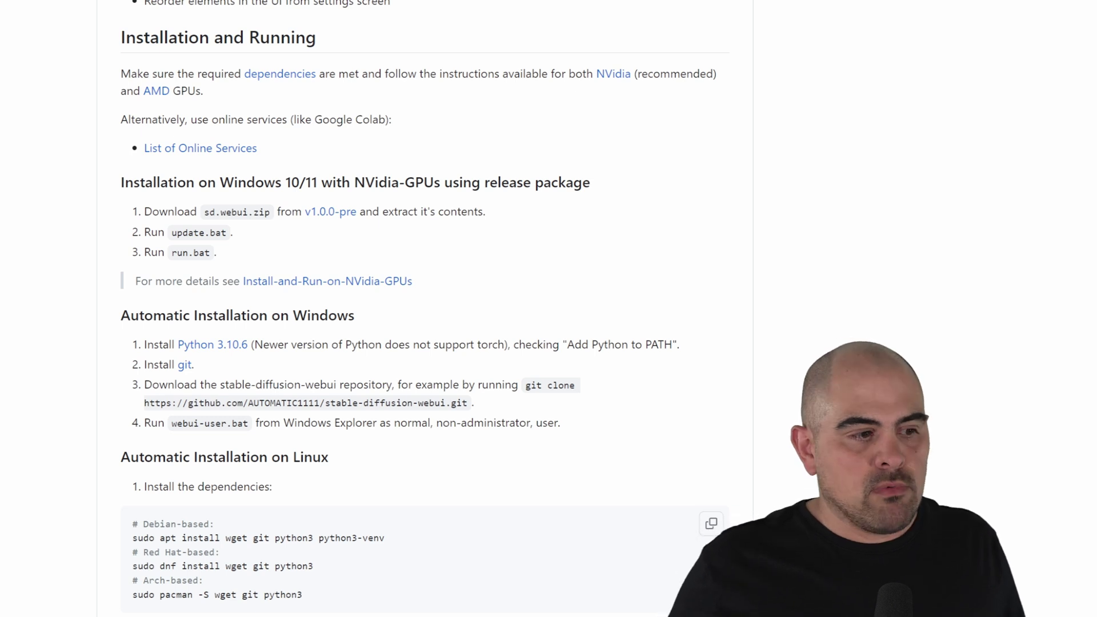
scroll(426, 308, "down", 3)
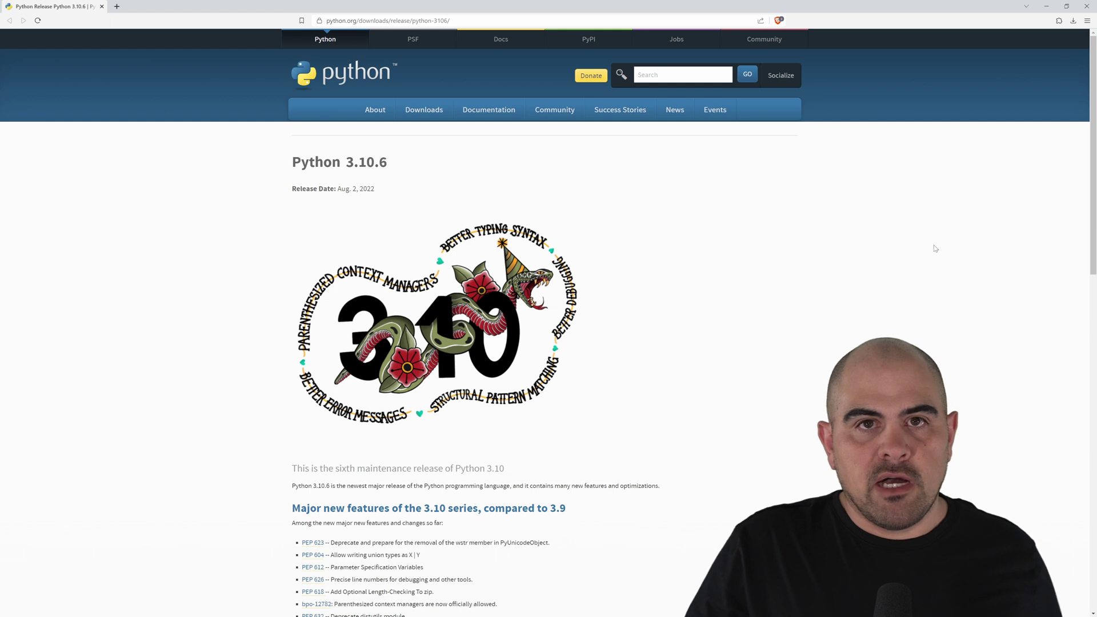
- Scroll the Python 3.10.6 release page down to its Files list
scroll(271, 244, "down", 12)
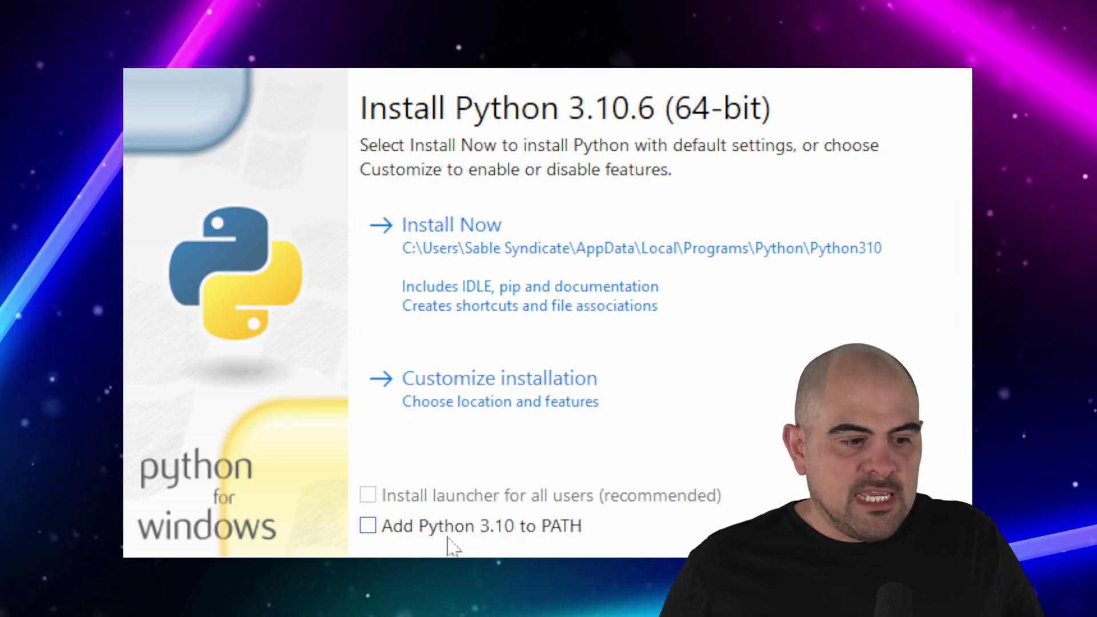
- Tick 'Add Python 3.10 to PATH' in the Python 3.10.6 installer
left_click(526, 539)
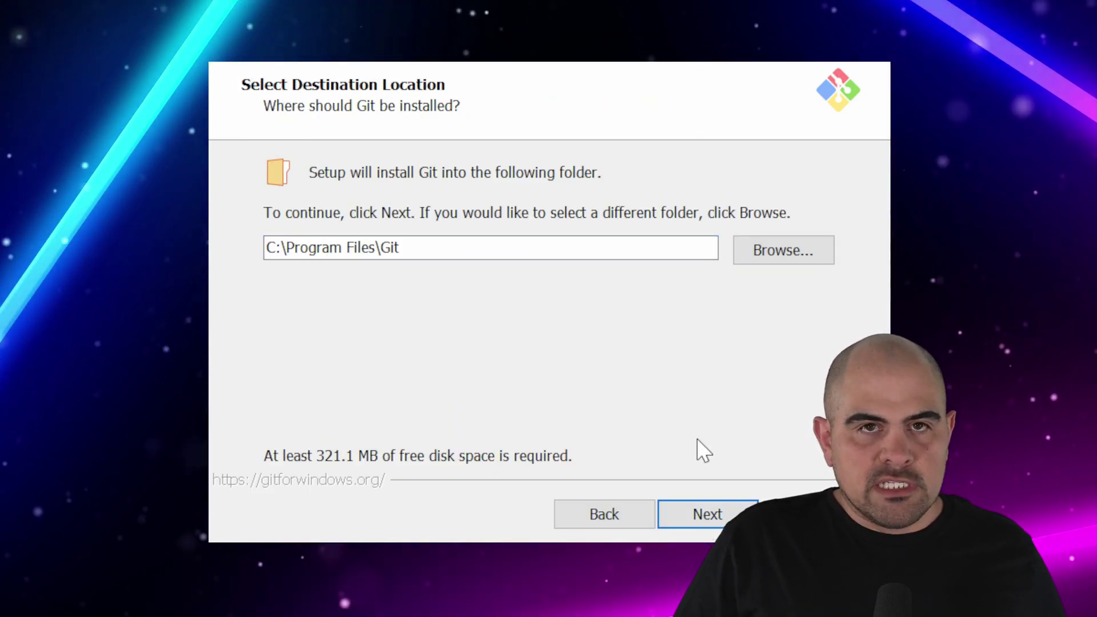
- Accept Git's default folder, components, Start Menu, editor, branch, PATH and SSH settings
key("Return")
left_click(685, 523)
left_click(681, 521)
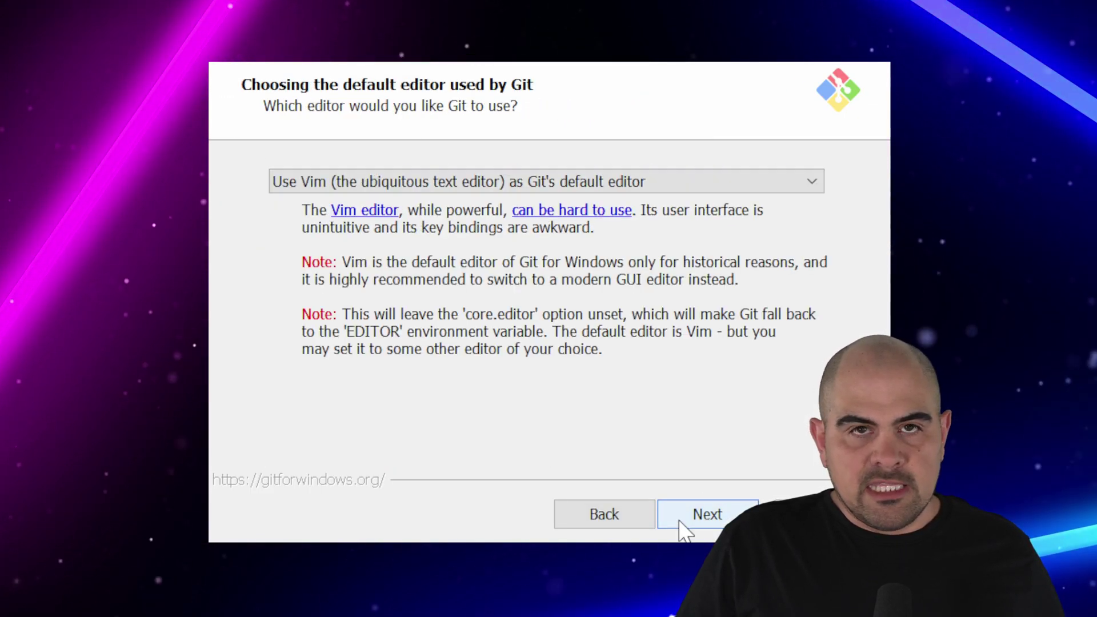
left_click(683, 521)
left_click(700, 523)
left_click(710, 521)
left_click(708, 517)
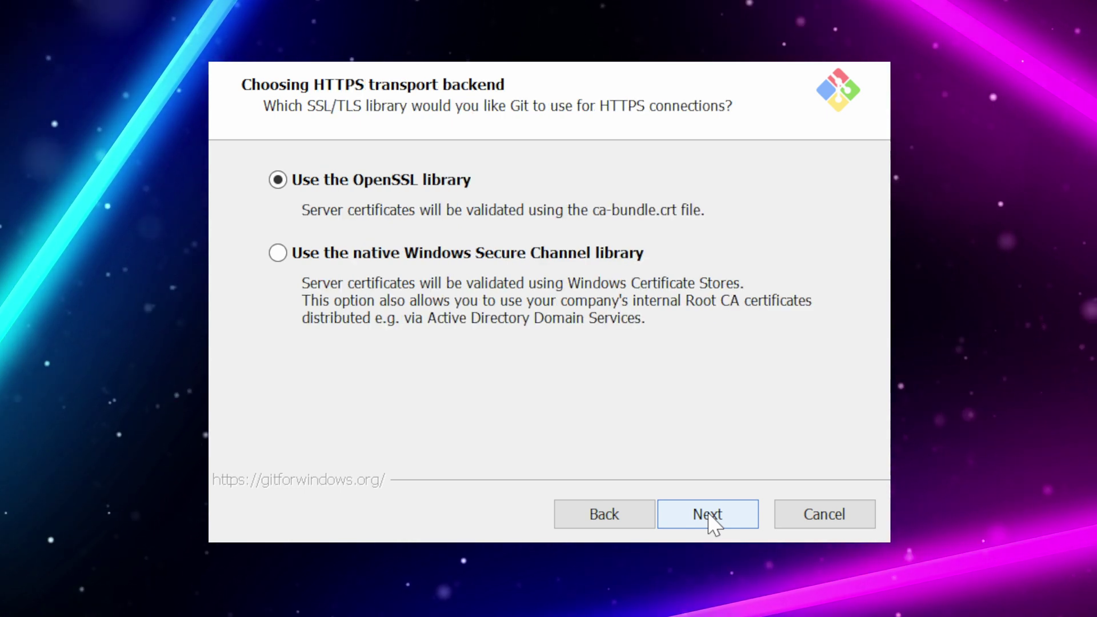
- Keep the remaining Git defaults, install, and finish without viewing release notes
left_click(708, 516)
left_click(708, 516)
left_click(708, 516)
left_click(708, 516)
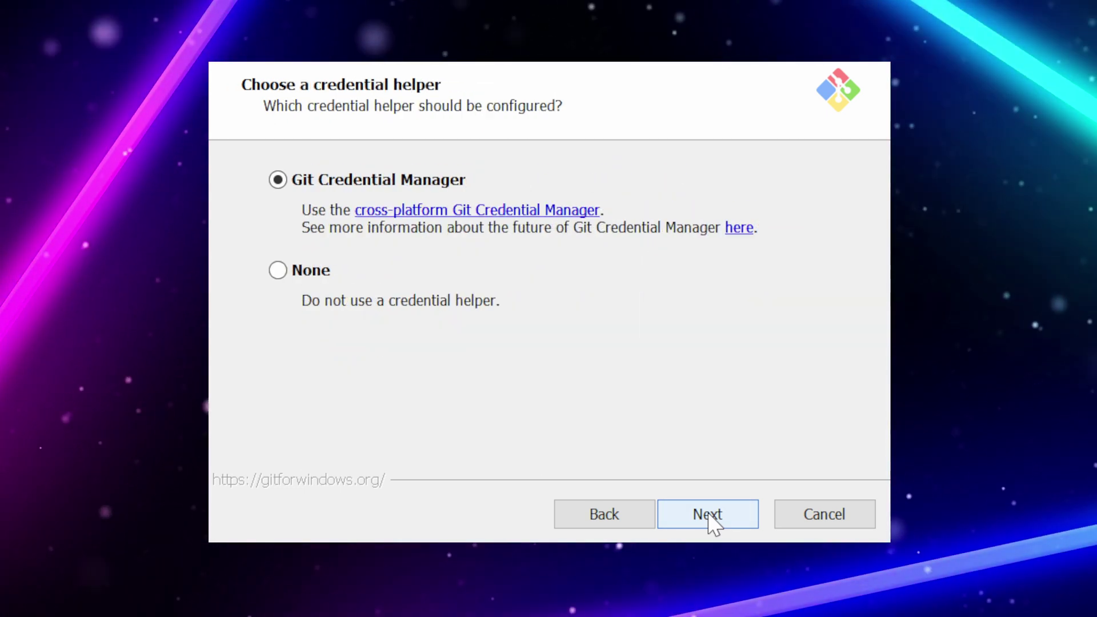
left_click(709, 516)
left_click(709, 515)
left_click(708, 517)
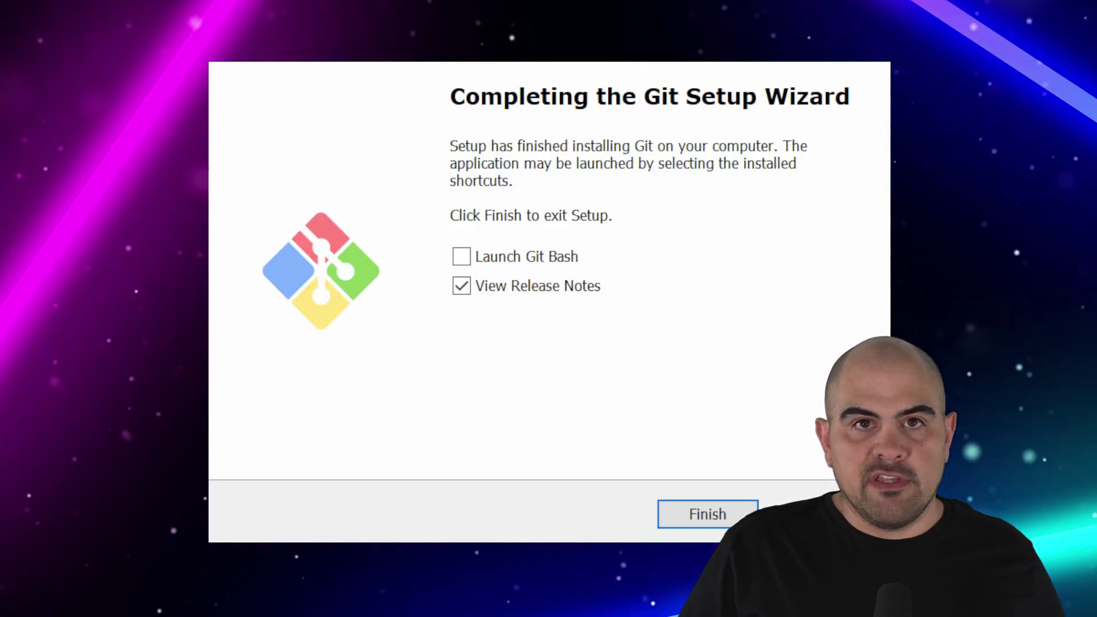
left_click(462, 285)
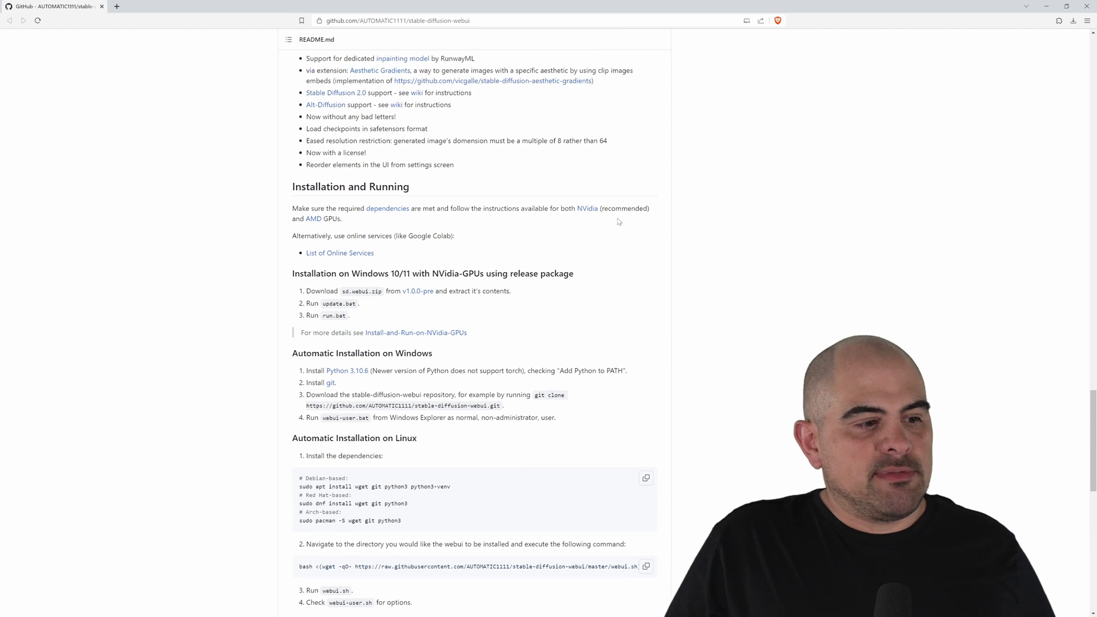
- Copy the repository's HTTPS clone URL from the Code dropdown
scroll(618, 221, "up", 2)
scroll(618, 222, "up", 20)
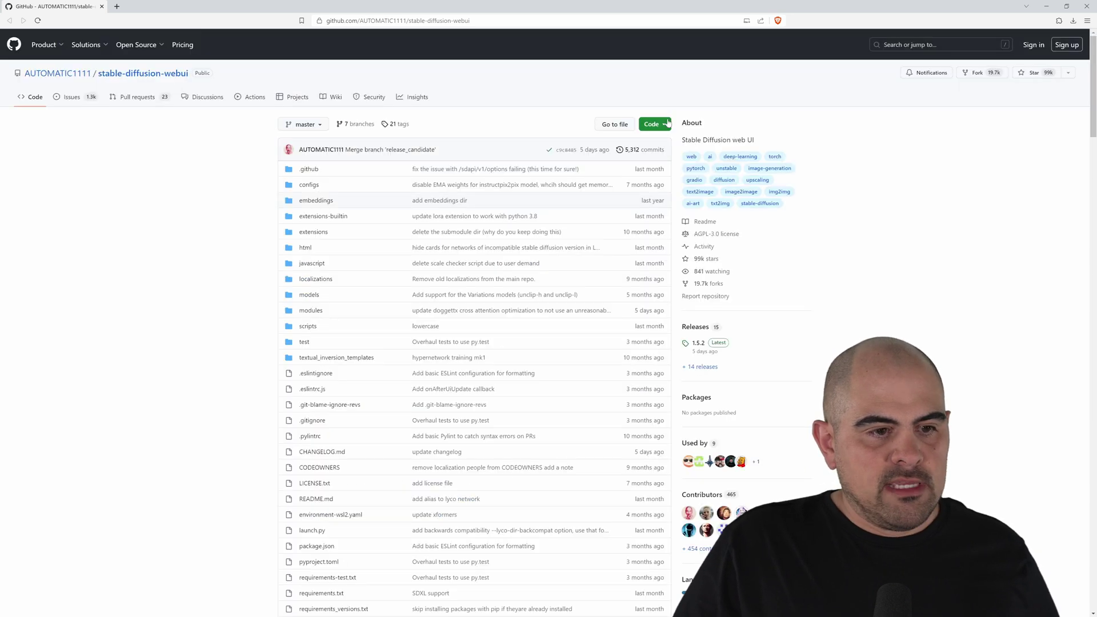
left_click(666, 127)
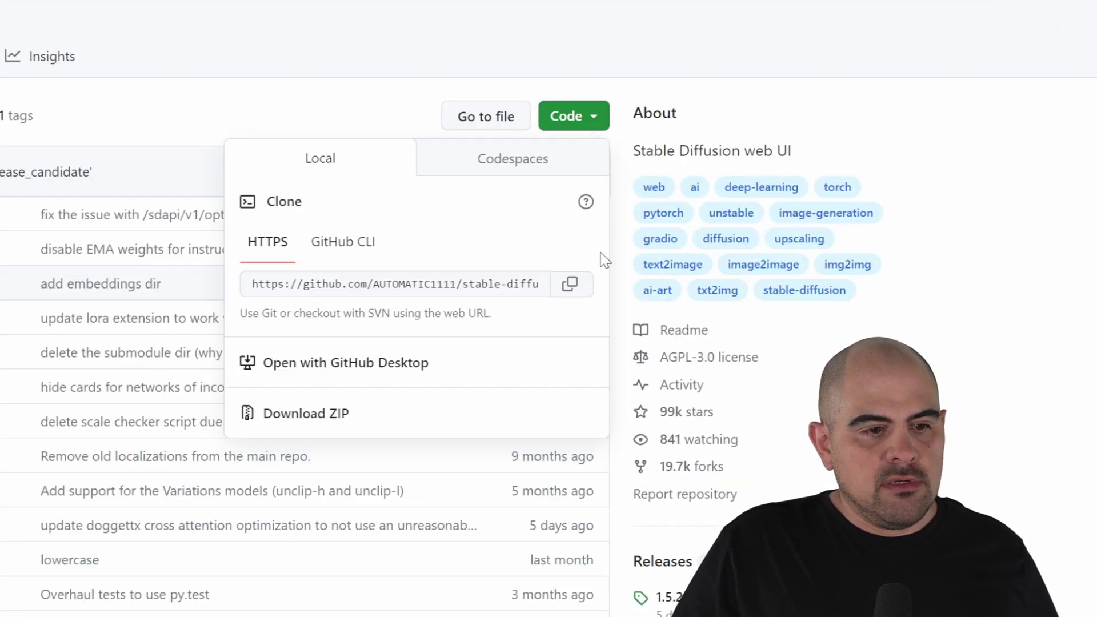
left_click(570, 284)
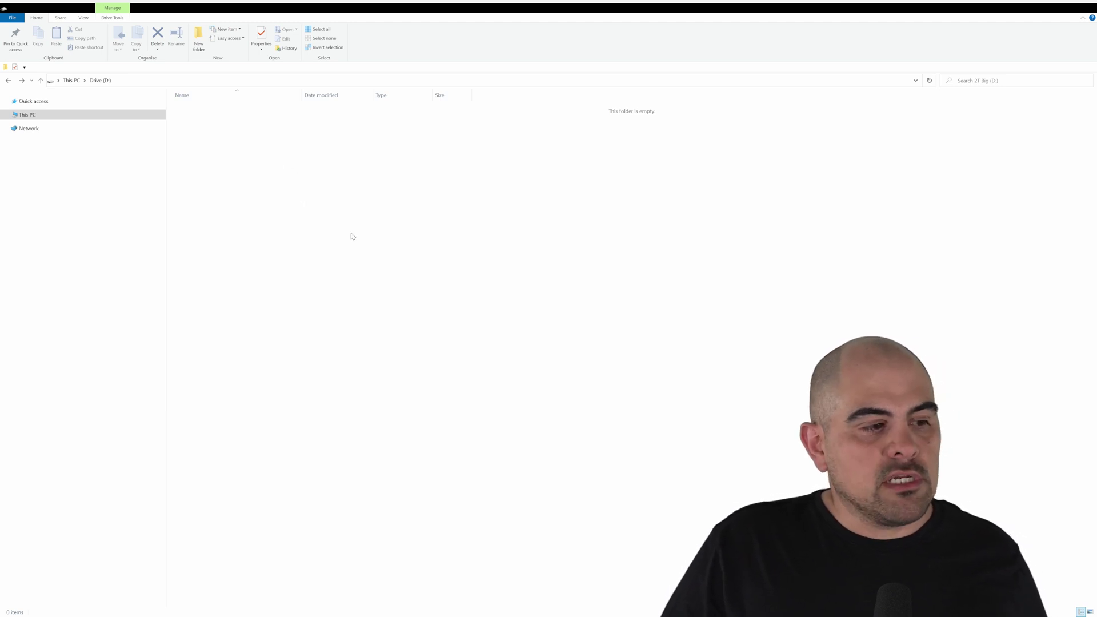
- Create a 'Stable Diffusion' folder on drive D and go into it
left_click(198, 39)
type("Stable Diffusion")
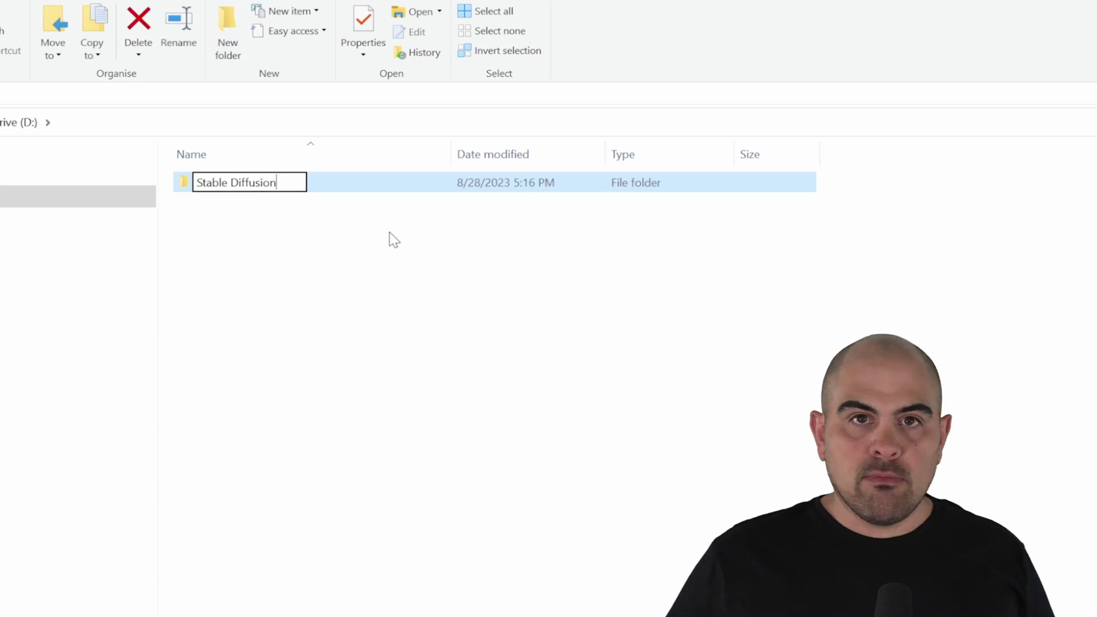
key("Return")
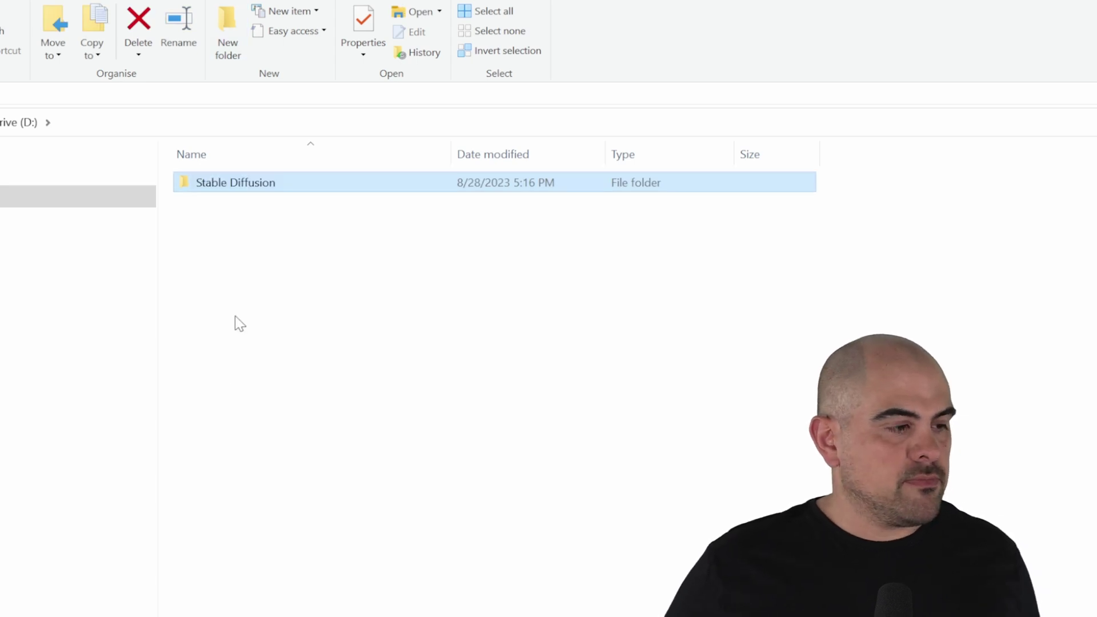
key("Return")
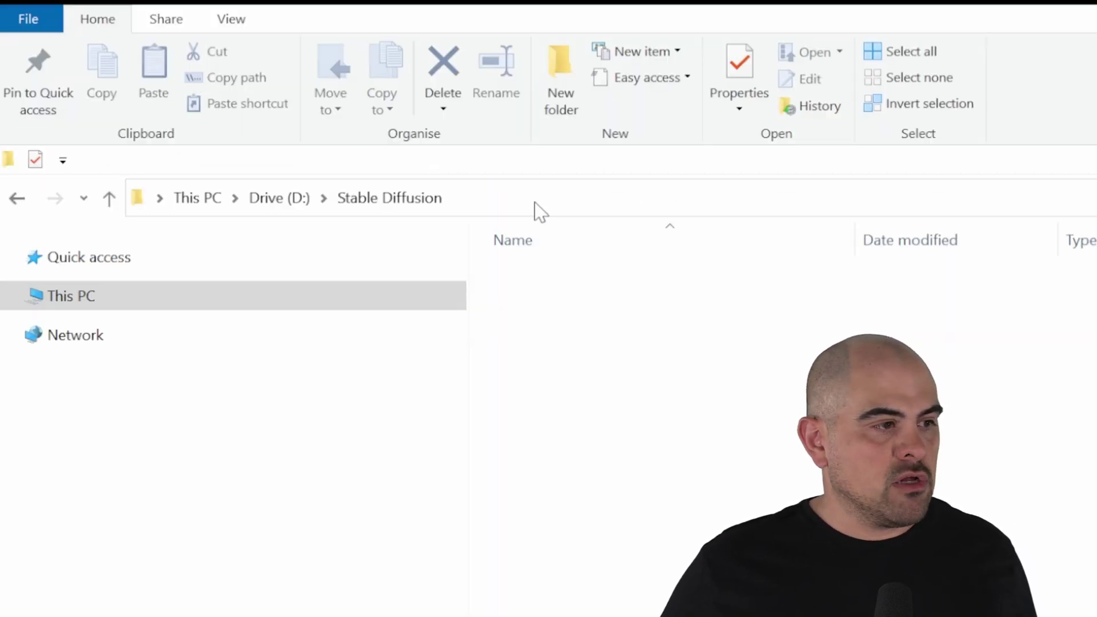
- Launch a Command Prompt in D:\Stable Diffusion from the address bar
left_click(540, 198)
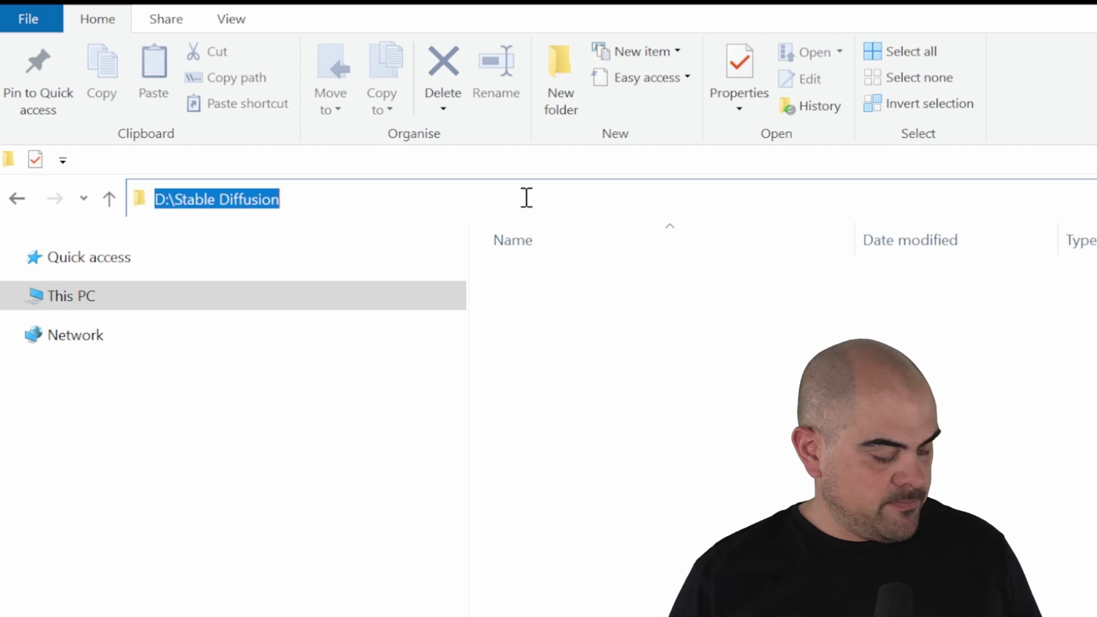
type("cmd")
key("Return")
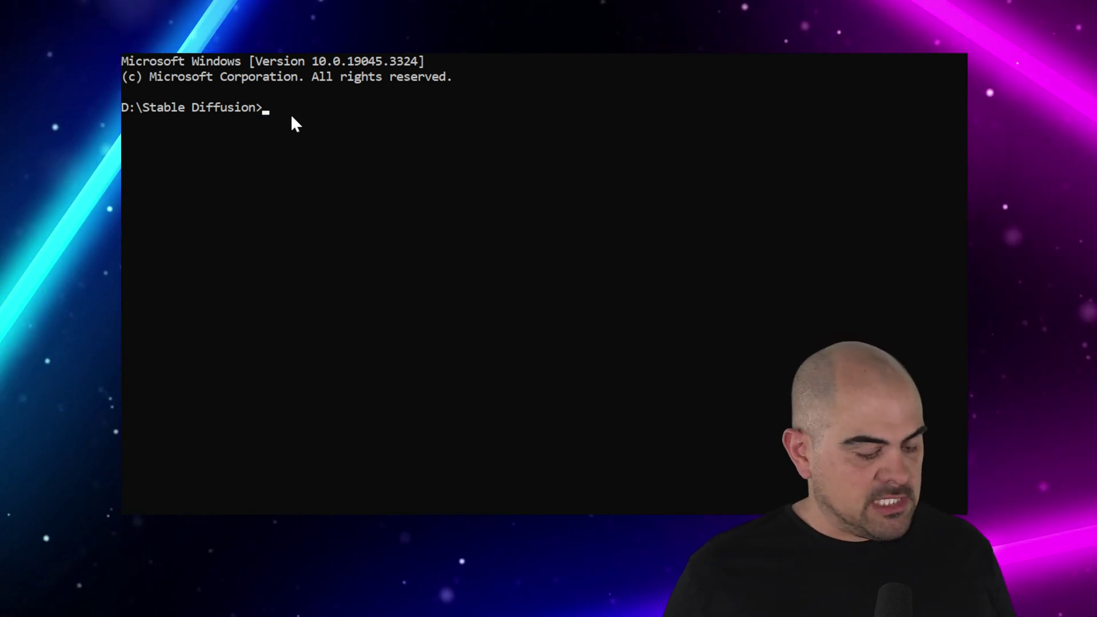
- Run git clone with the pasted stable-diffusion-webui repository URL
type("git")
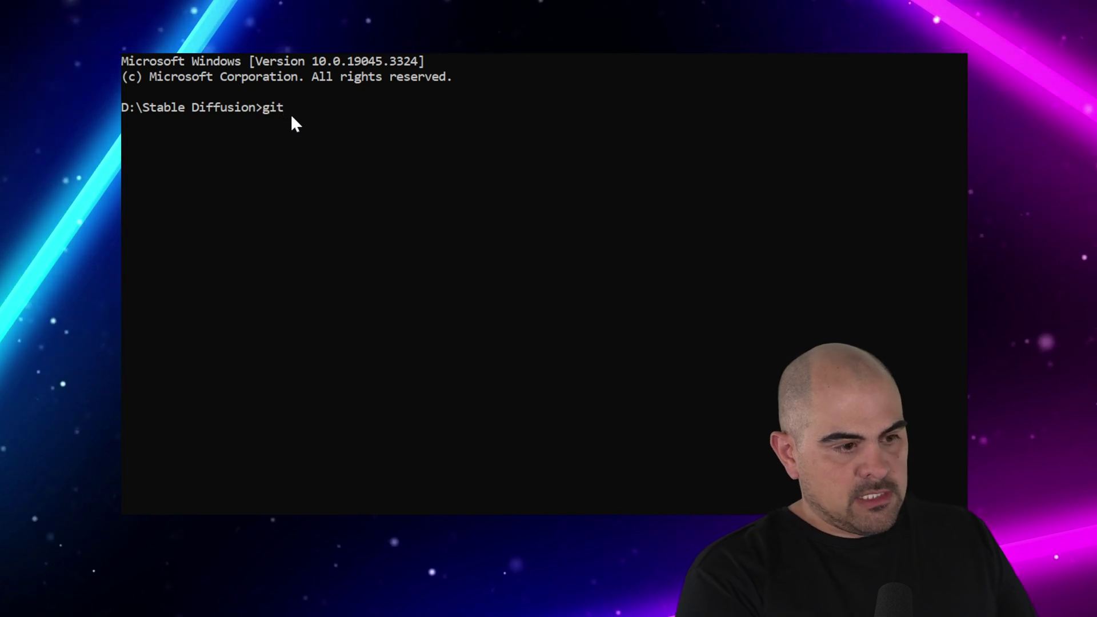
type(" clone")
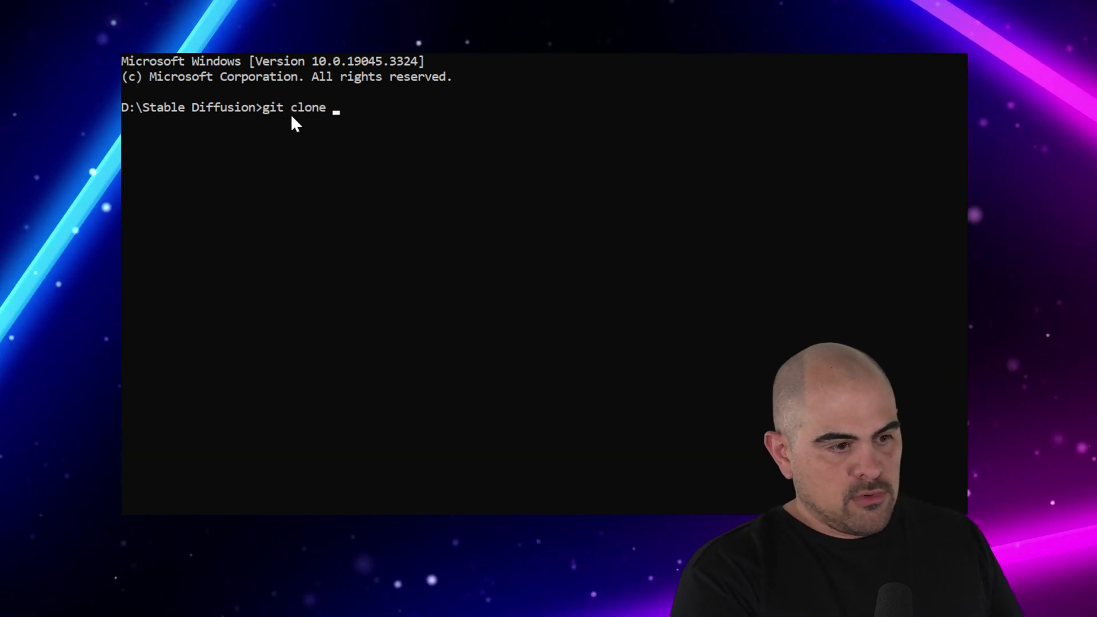
key("ctrl+v")
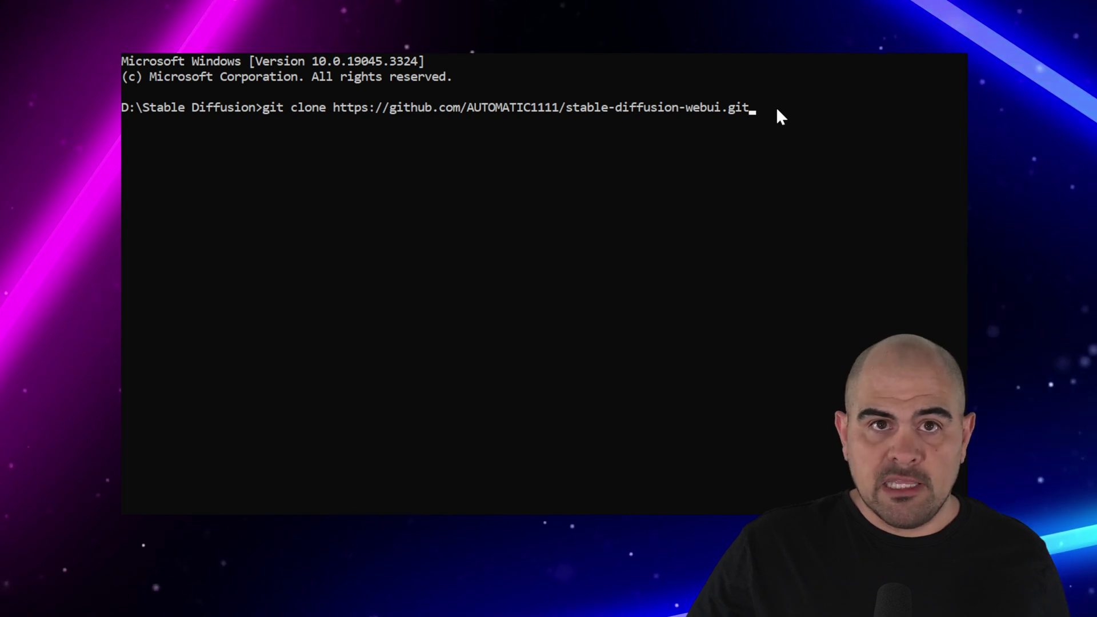
key("Return")
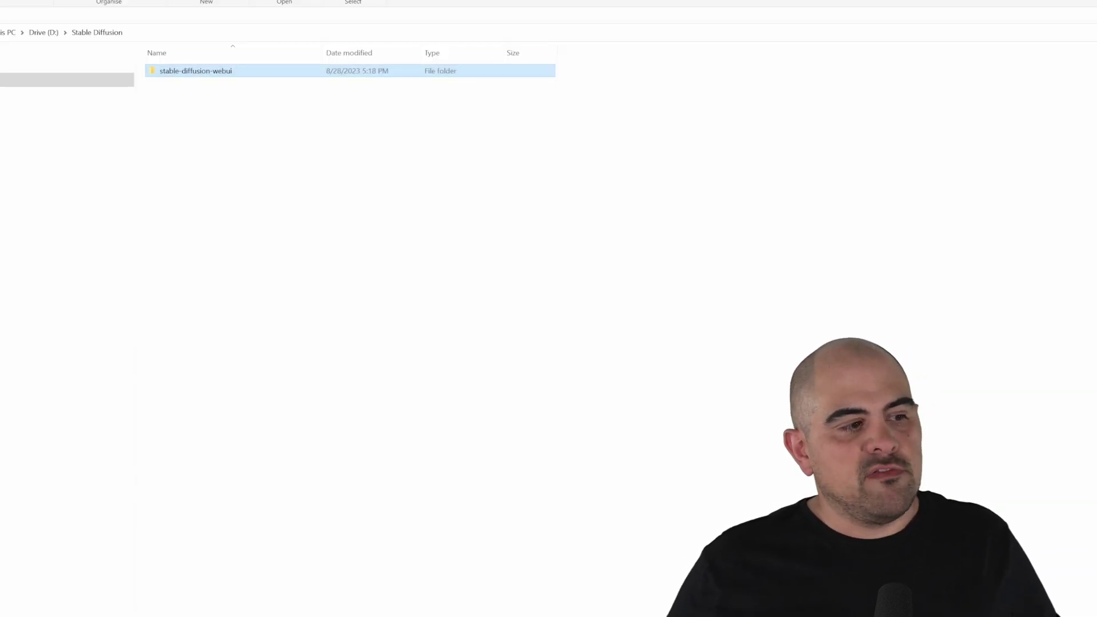
- Browse stable-diffusion-webui's extensions and models folders, then return to its root folder
double_click(252, 72)
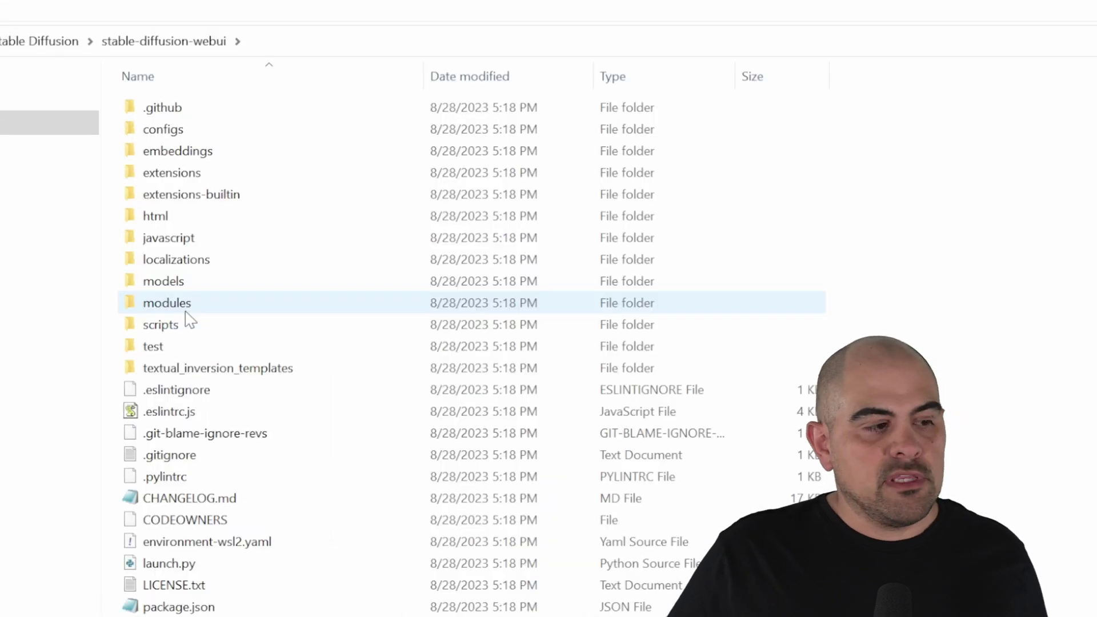
left_click(188, 181)
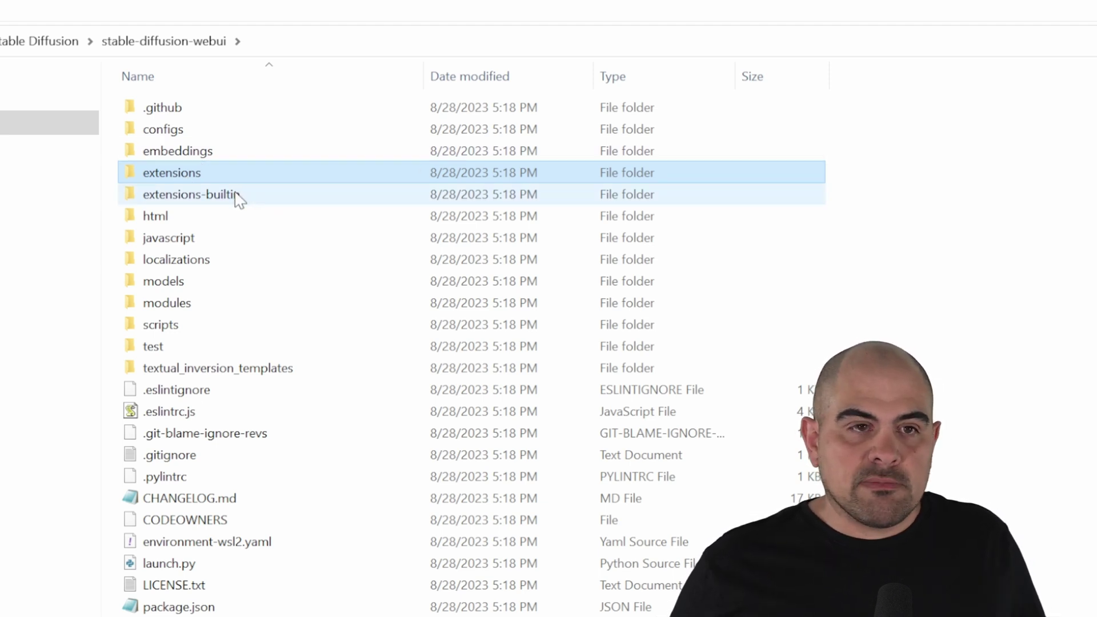
double_click(172, 174)
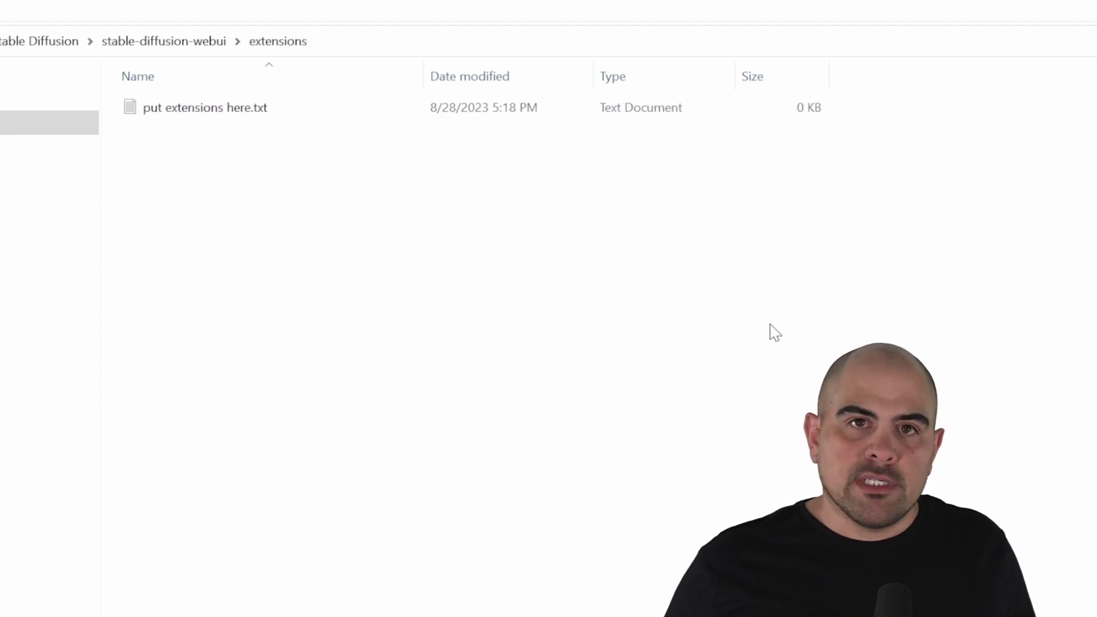
key("BackSpace")
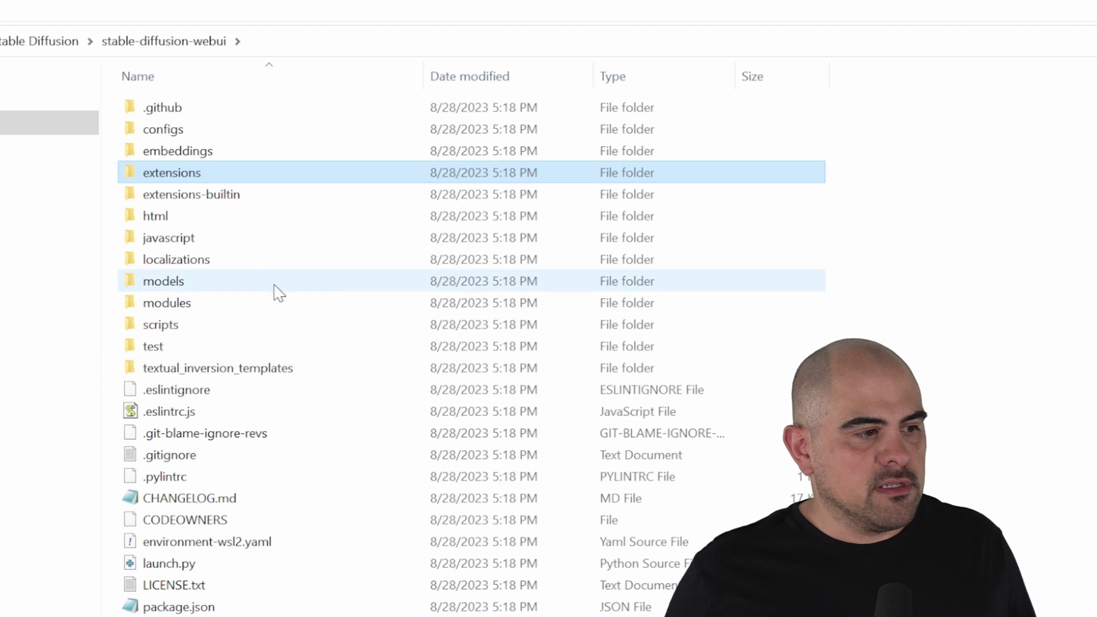
left_click(201, 282)
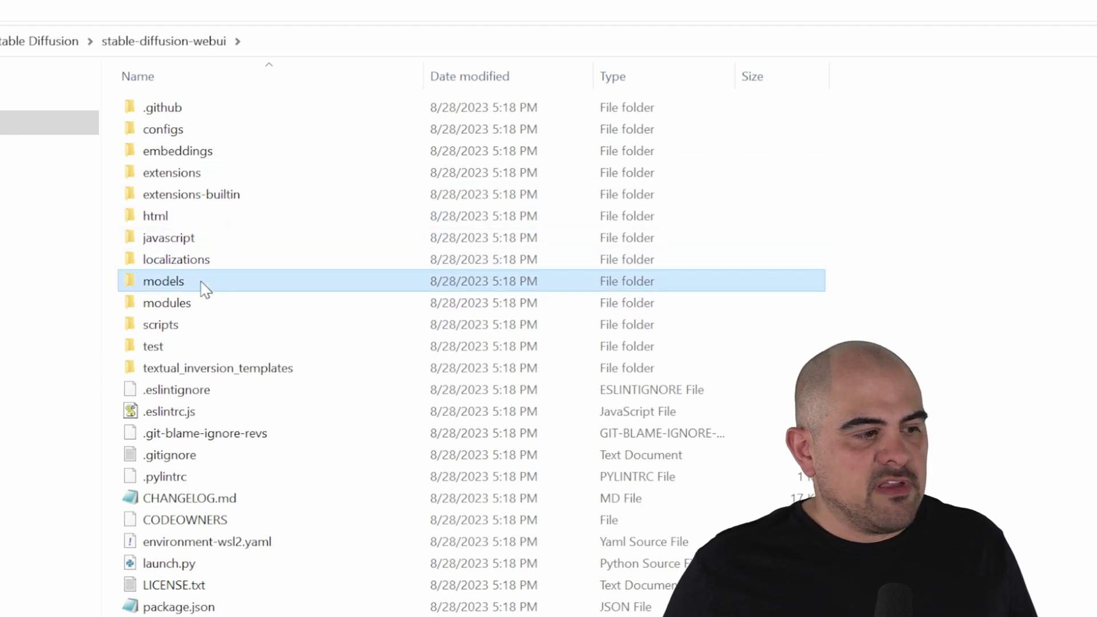
double_click(201, 282)
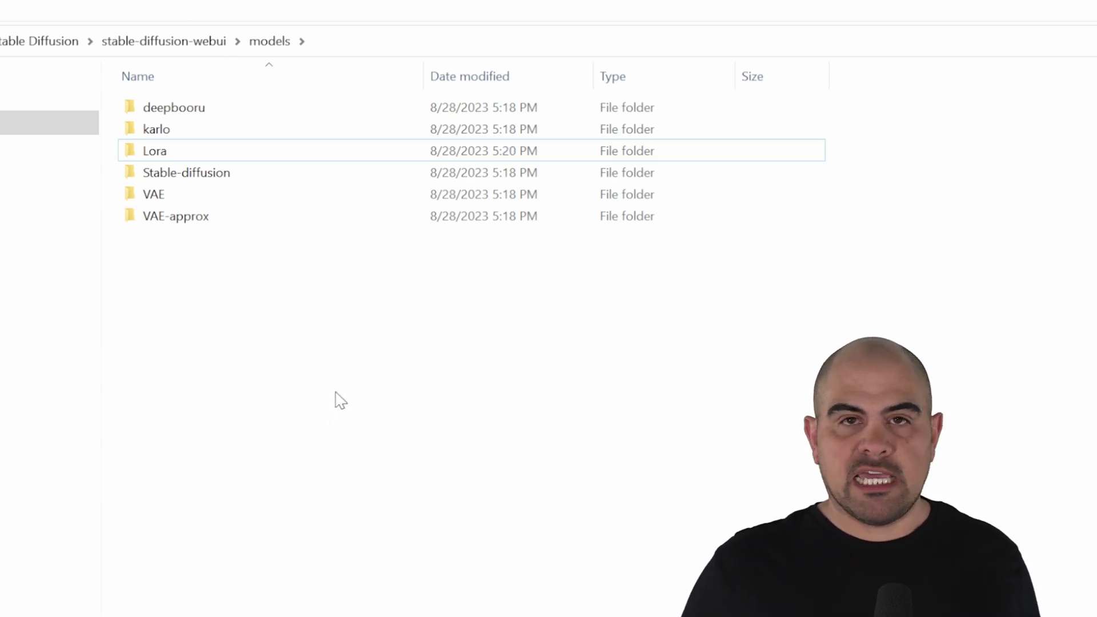
key("alt+Up")
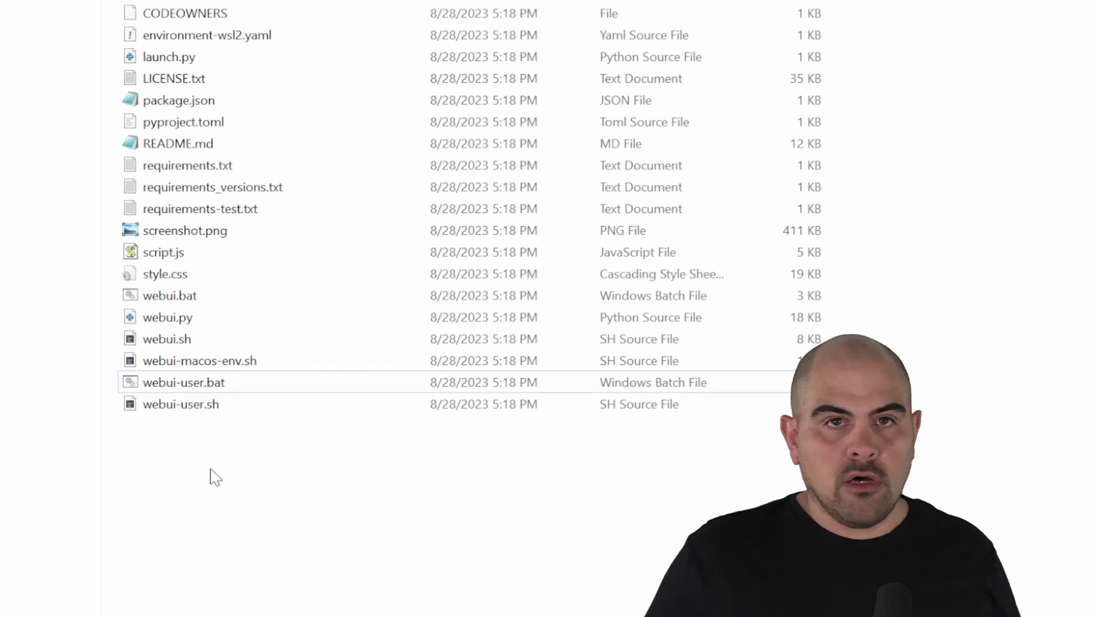
- Add --xformers --autolaunch after set COMMANDLINE_ARGS= in webui-user.bat
left_click(163, 384)
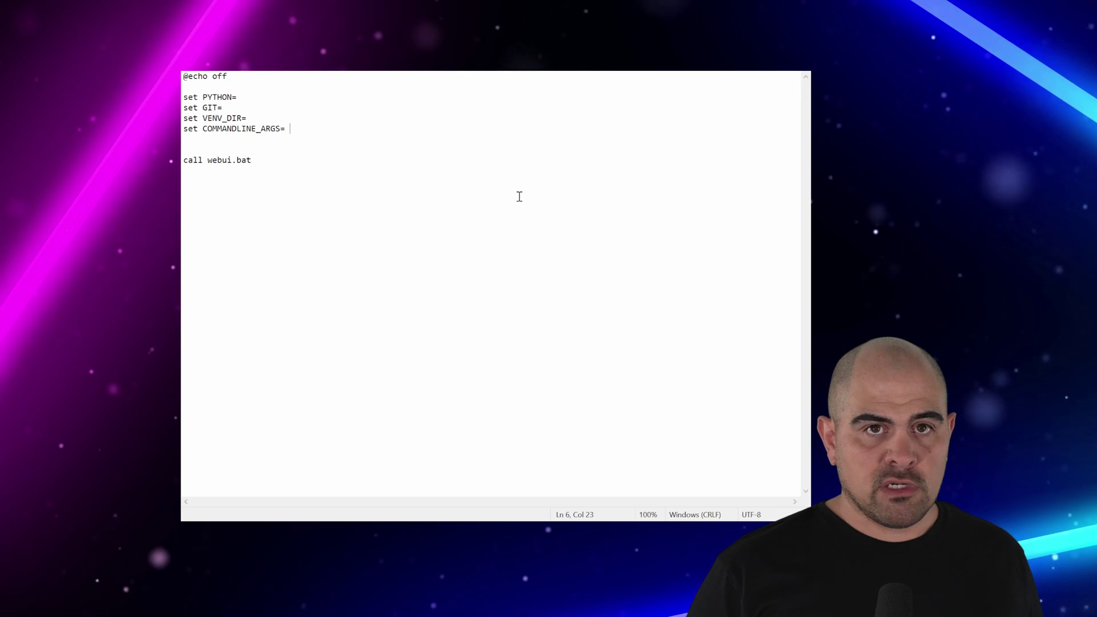
type("--xfor")
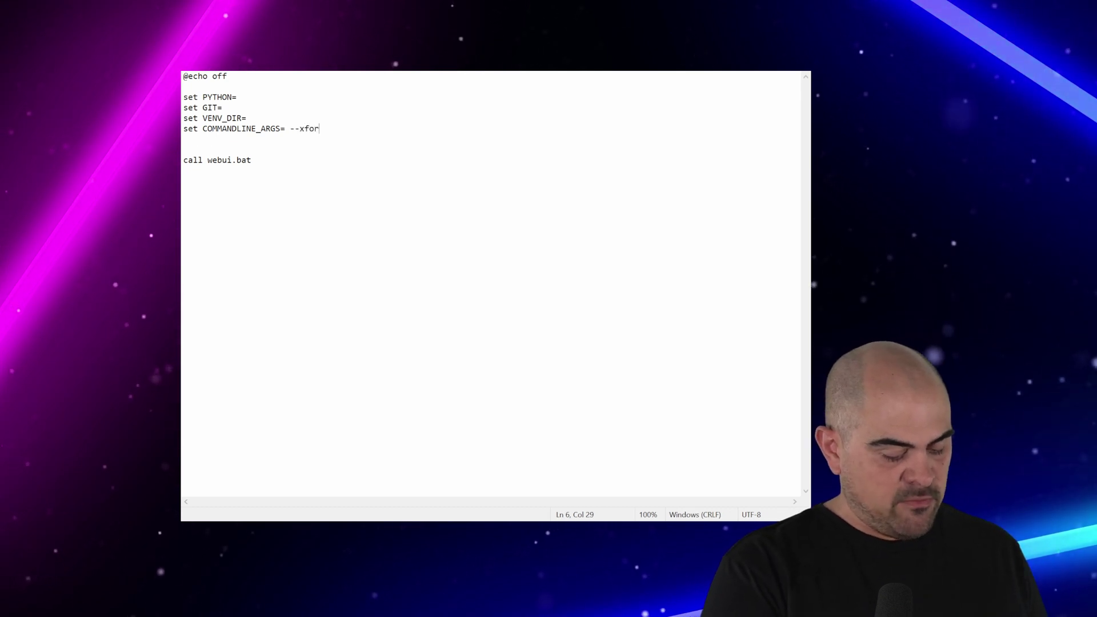
type("mers ")
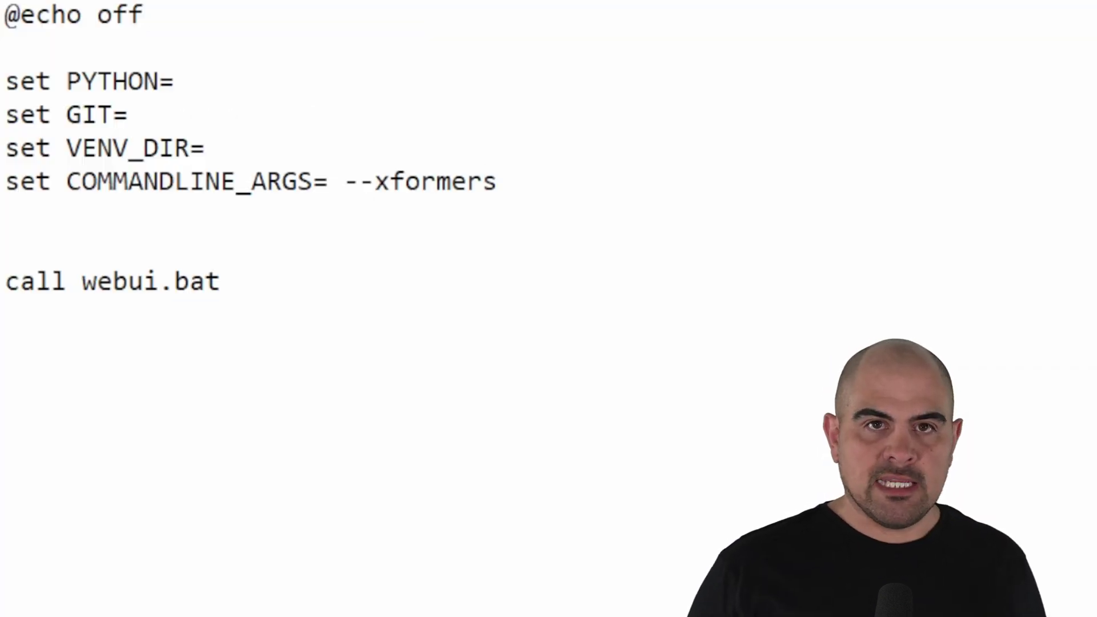
type("--autola")
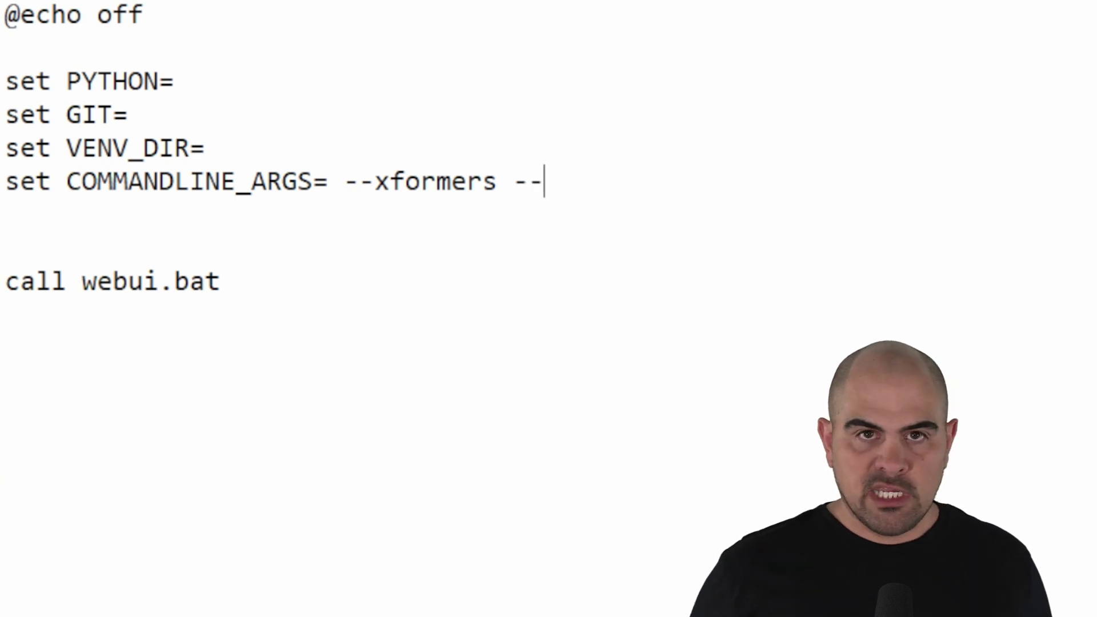
type("unch")
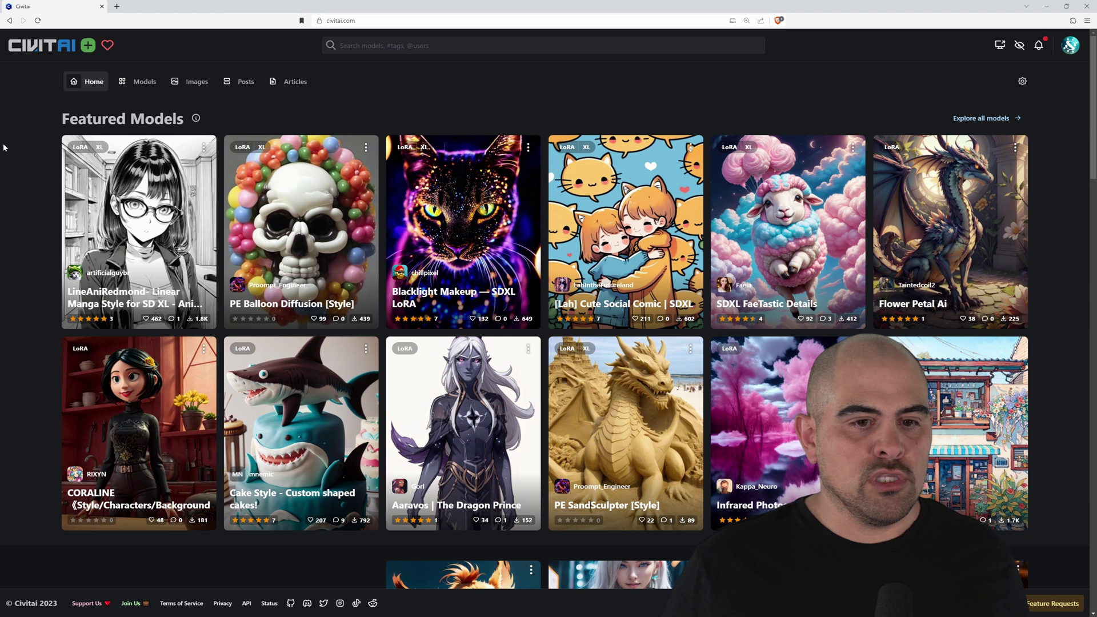
- Switch to Civitai's Models page and start a model search
left_click(137, 82)
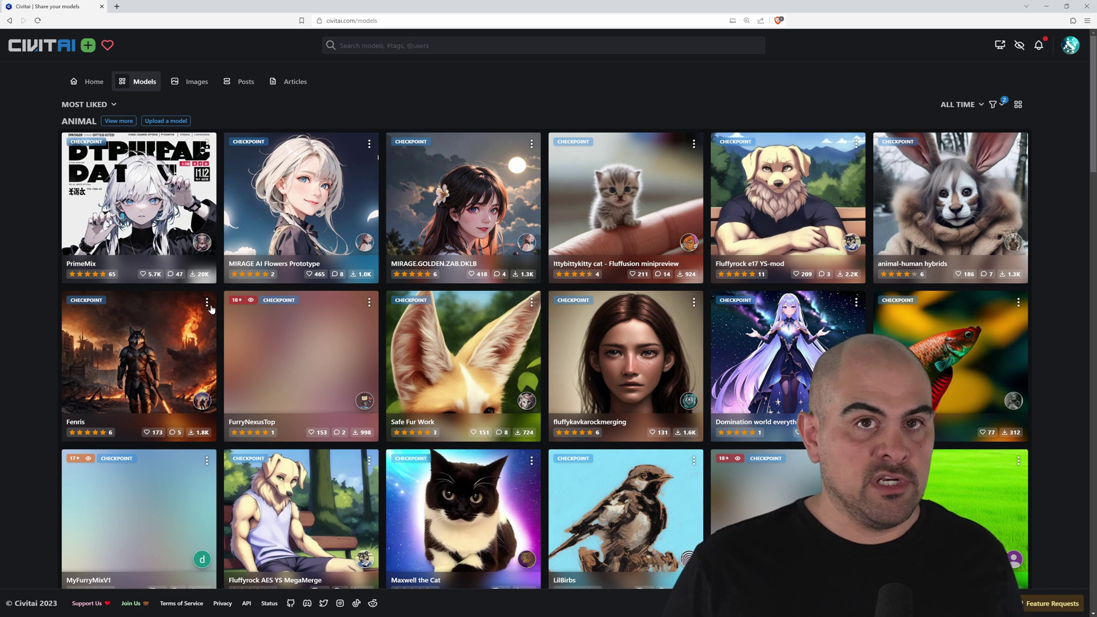
left_click(369, 43)
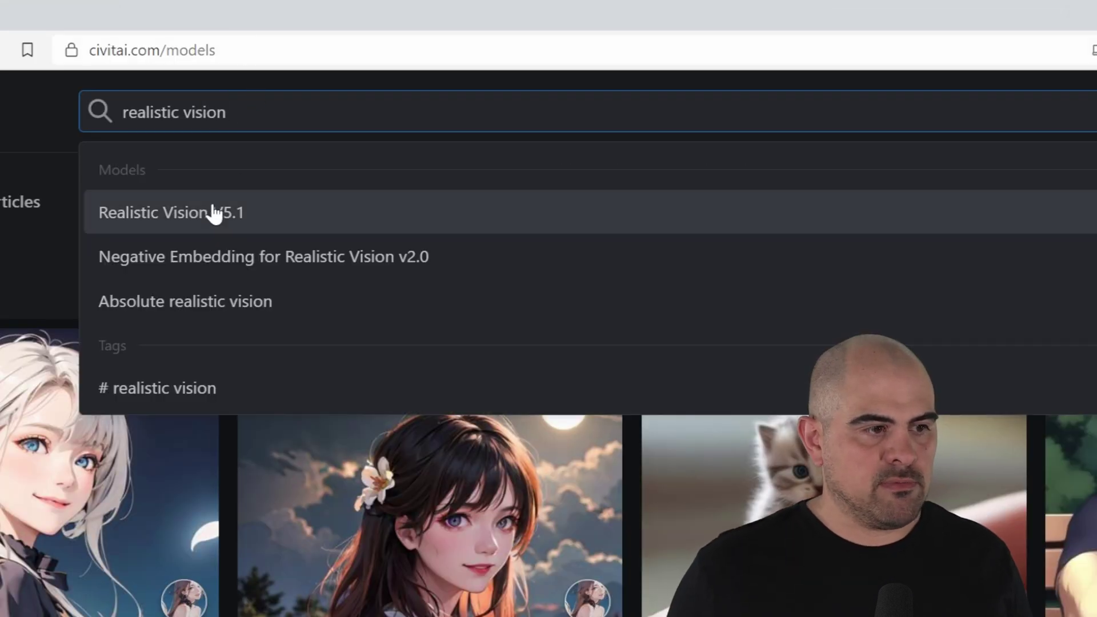
- Open the Realistic Vision V5.1 model page from the Civitai search suggestions
left_click(246, 220)
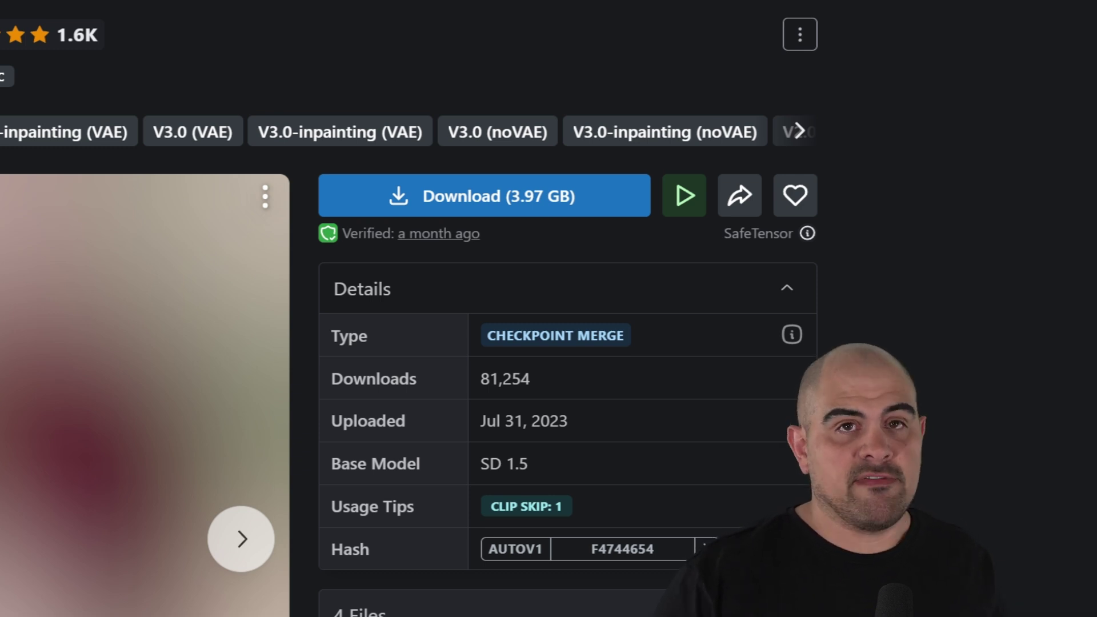
- Download the 3.97 GB Realistic Vision V5.1 checkpoint and return to the stable-diffusion-webui folder
left_click(524, 196)
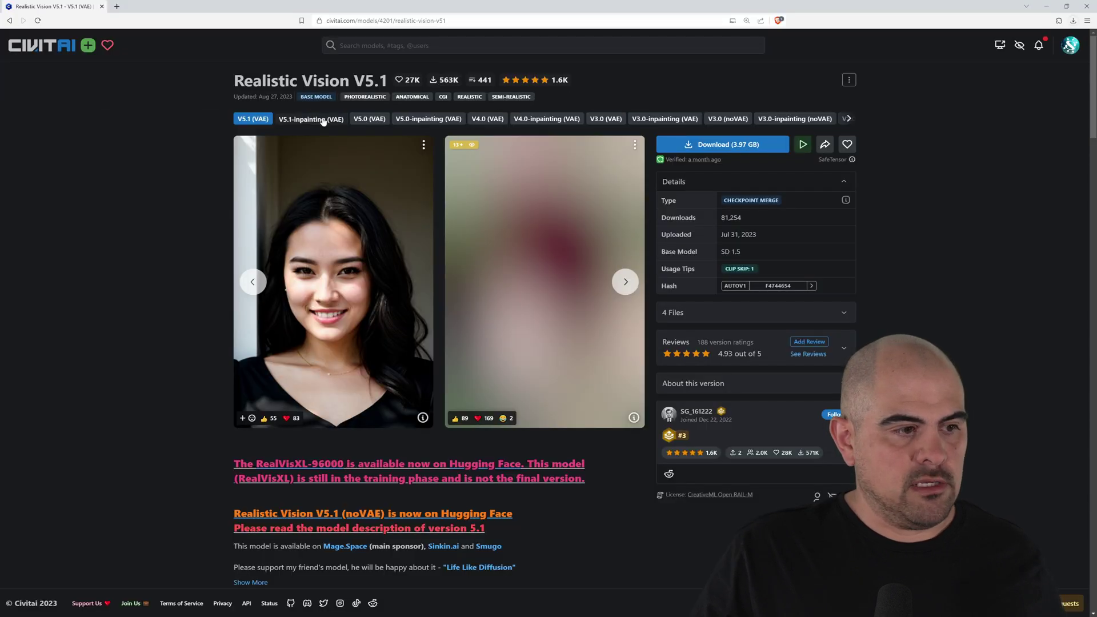
left_click(311, 118)
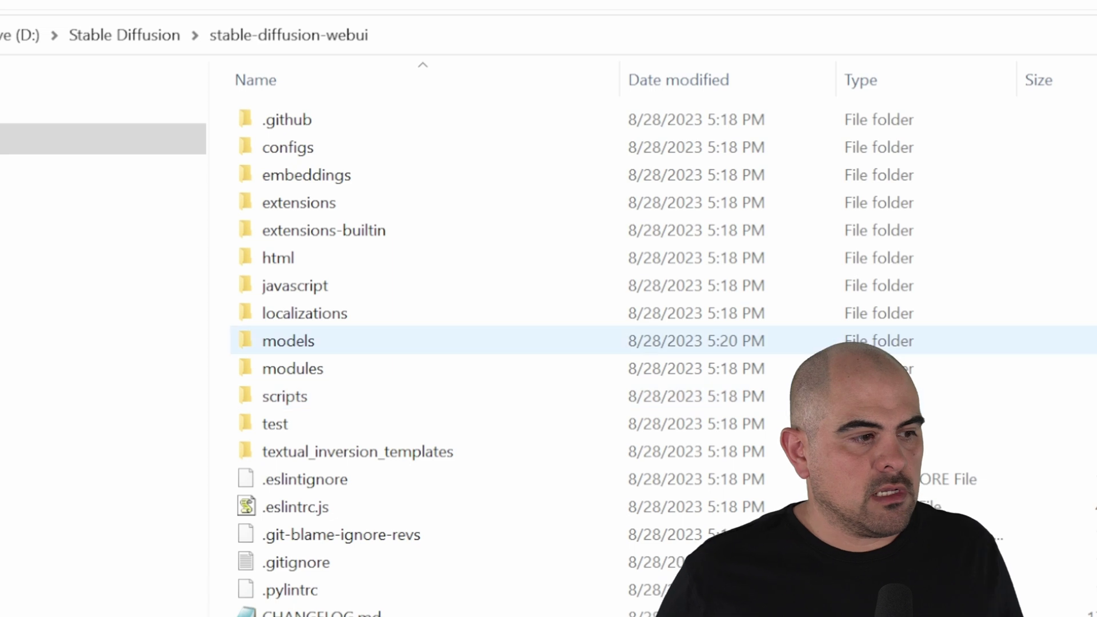
- Paste the downloaded Realistic Vision .safetensors file into models\Stable-diffusion
double_click(301, 343)
double_click(348, 216)
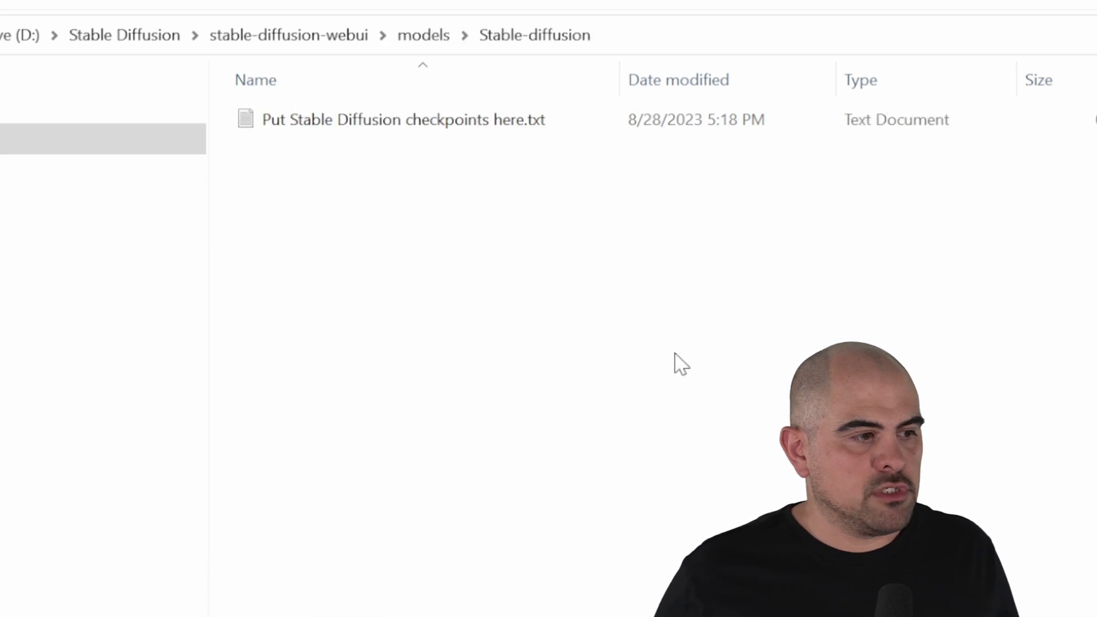
key("ctrl+v")
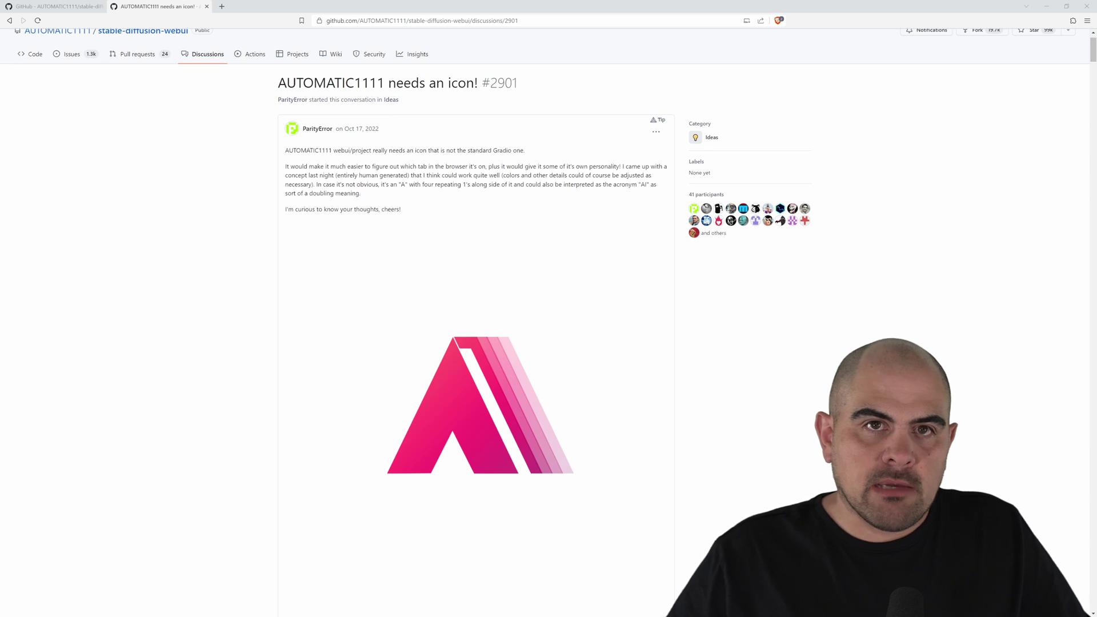
- Scroll the #2901 discussion down to the pink stylised 'A' icon concept
scroll(469, 417, "down", 7)
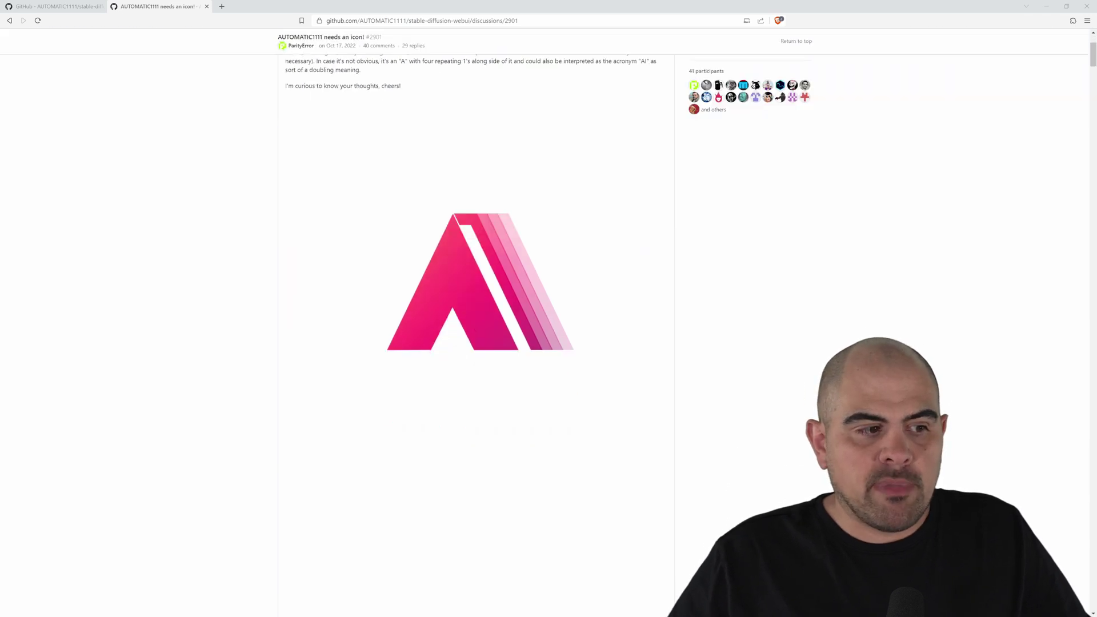
scroll(469, 417, "down", 2)
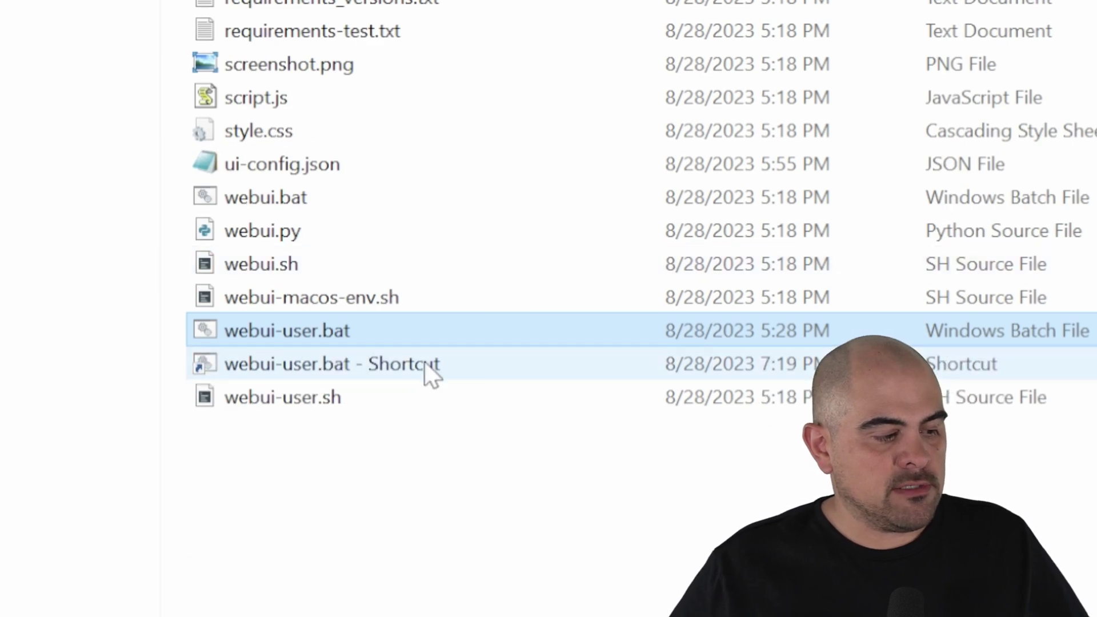
- Rename the webui-user.bat shortcut to 'Stable Diffusion'
left_click(424, 363)
key("F2")
type("Stable Diffusion")
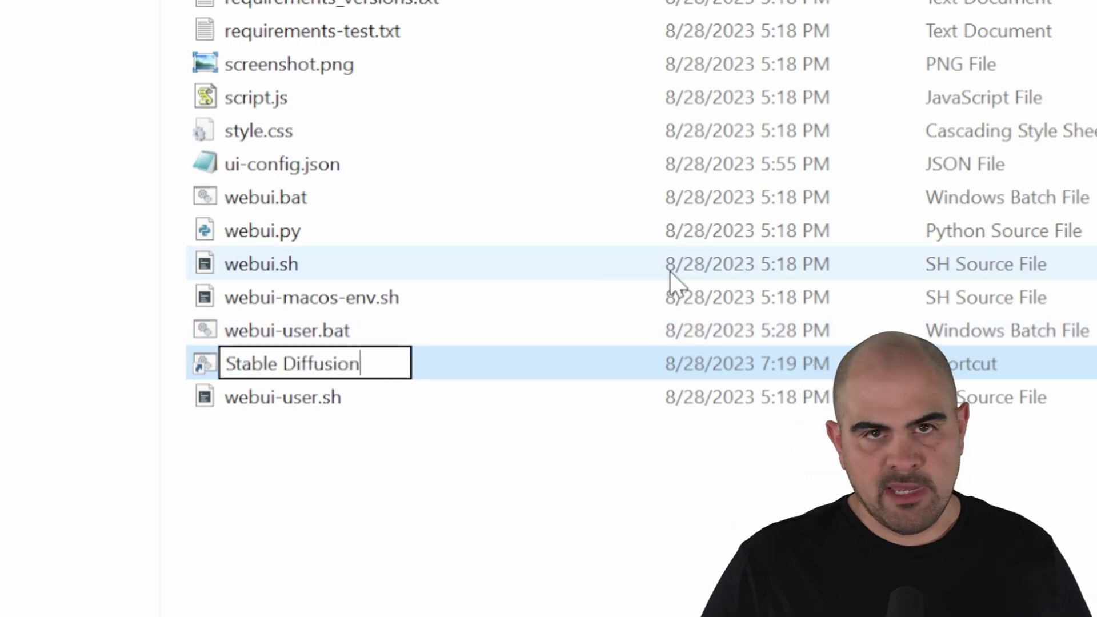
left_click(688, 534)
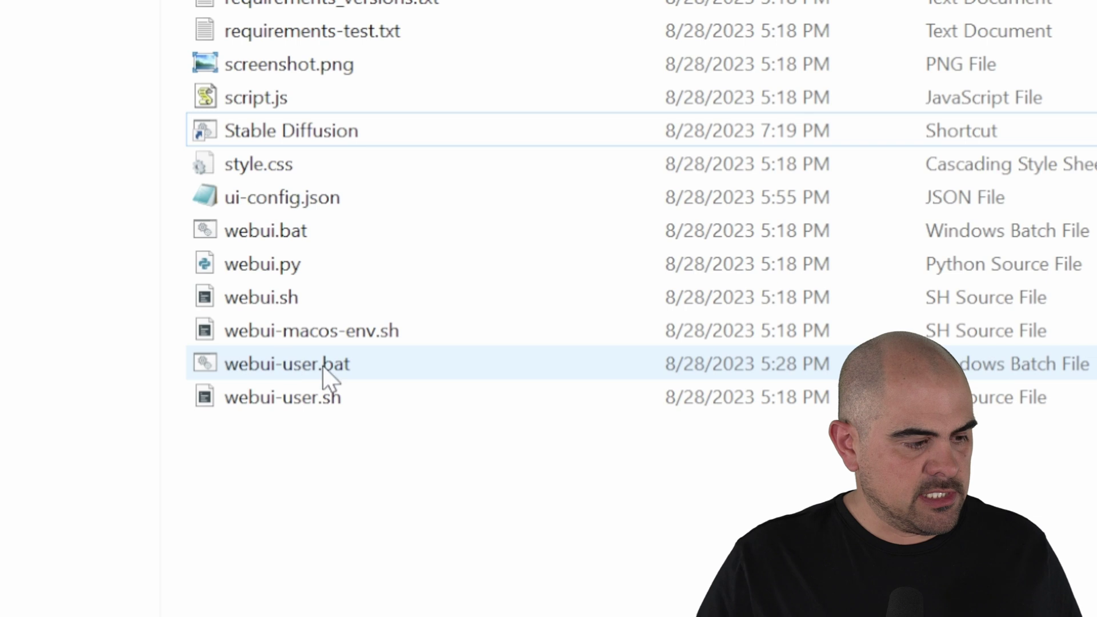
- Set the shortcut's icon to the A icon from automatic1111icon.ico and apply it
left_click(291, 131)
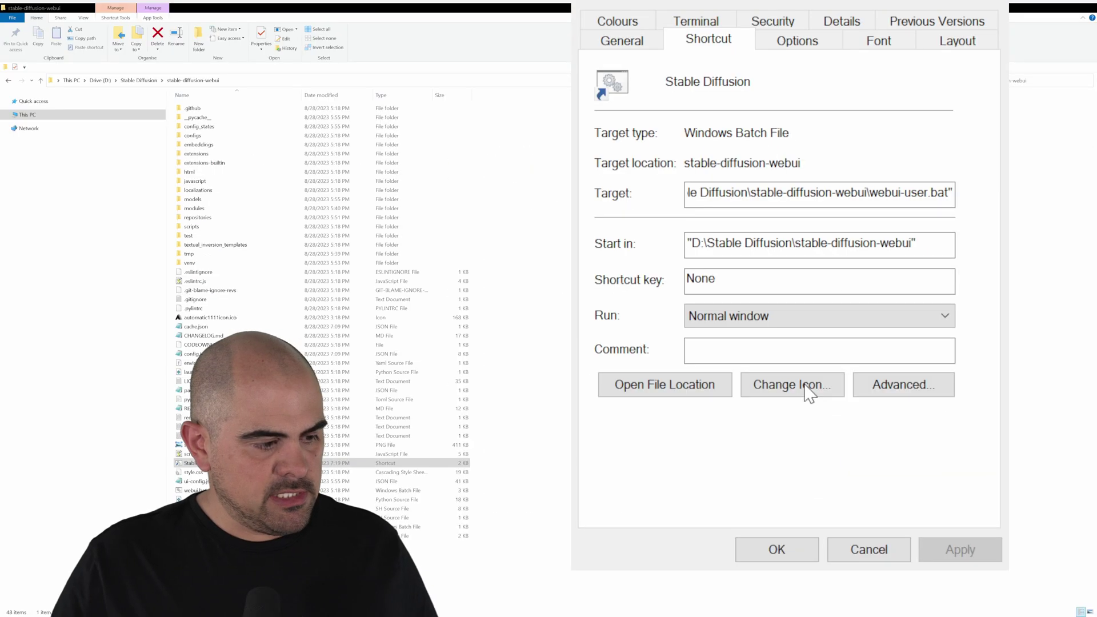
left_click(808, 388)
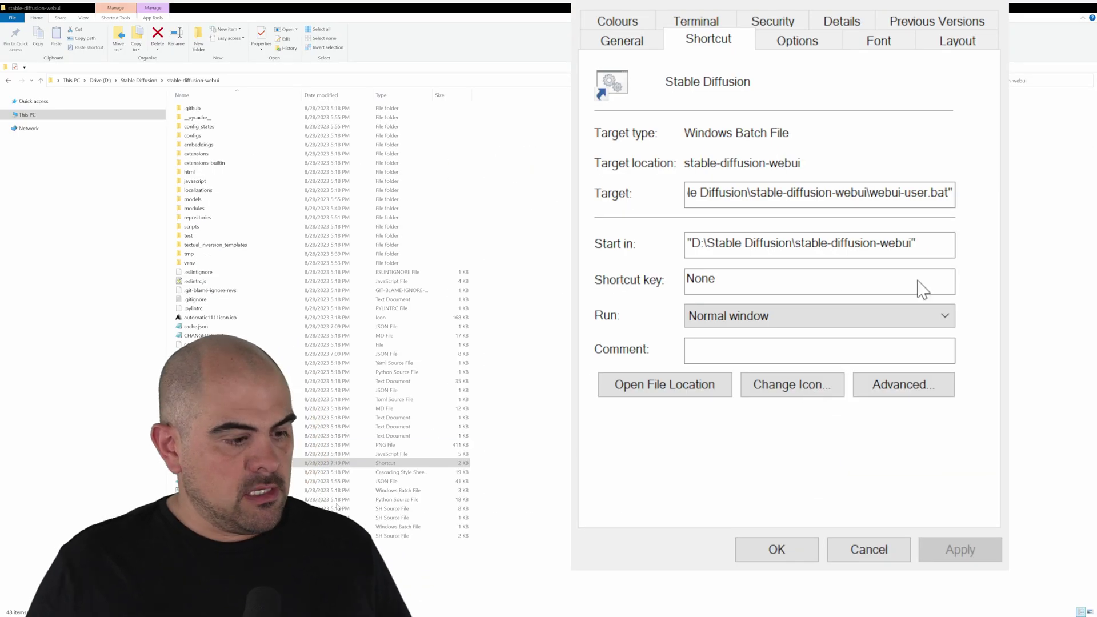
left_click(211, 317)
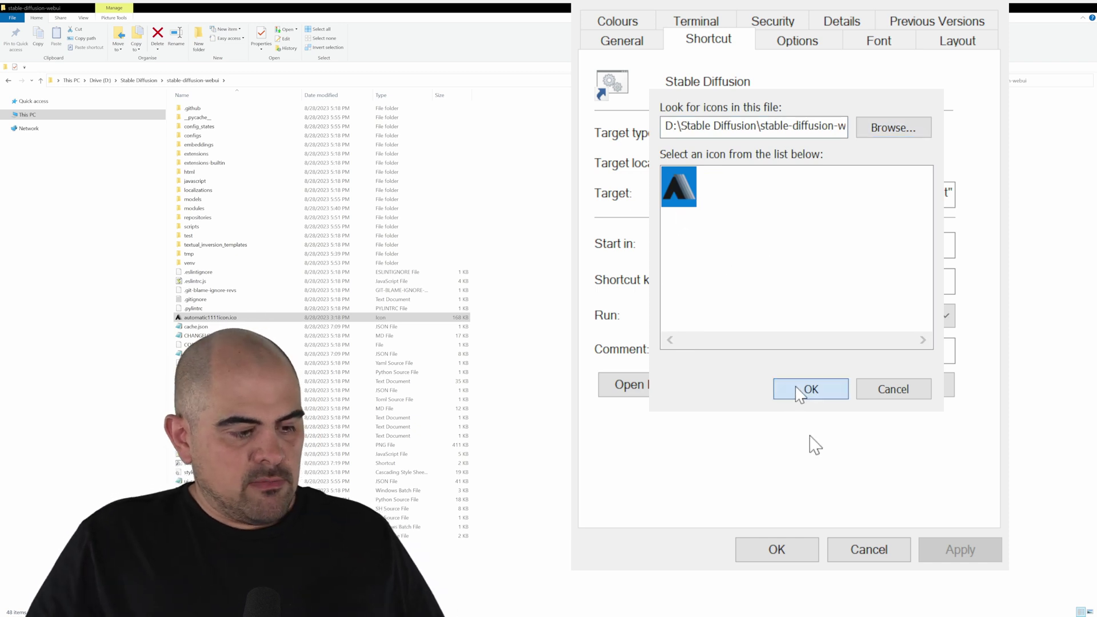
left_click(811, 390)
left_click(968, 555)
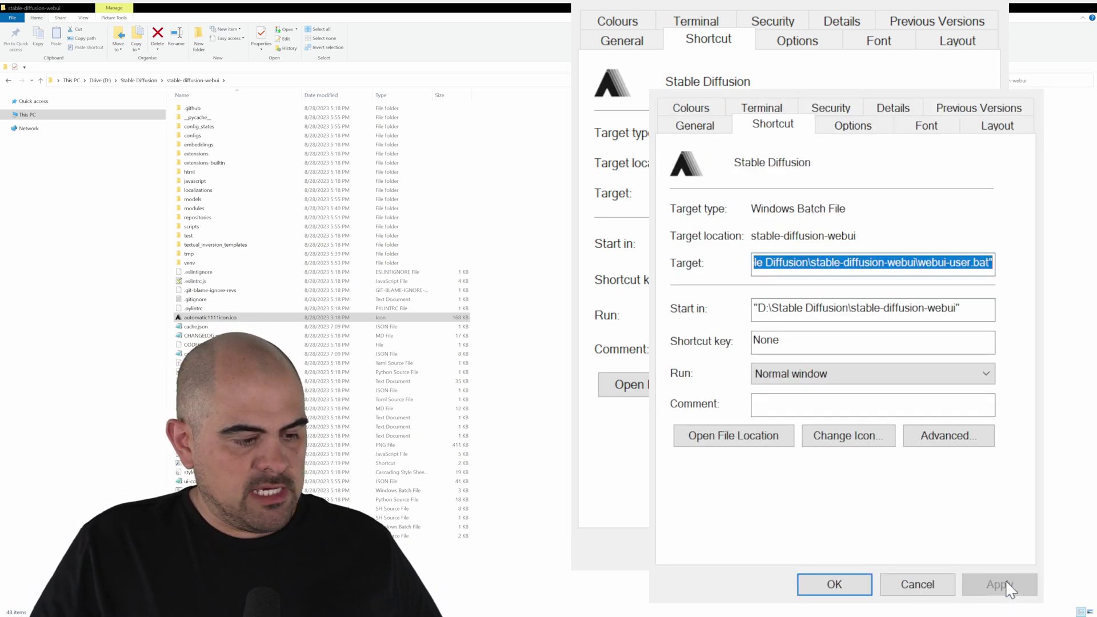
- Close the properties dialog, keeping the changes, and select the Stable Diffusion shortcut
left_click(834, 584)
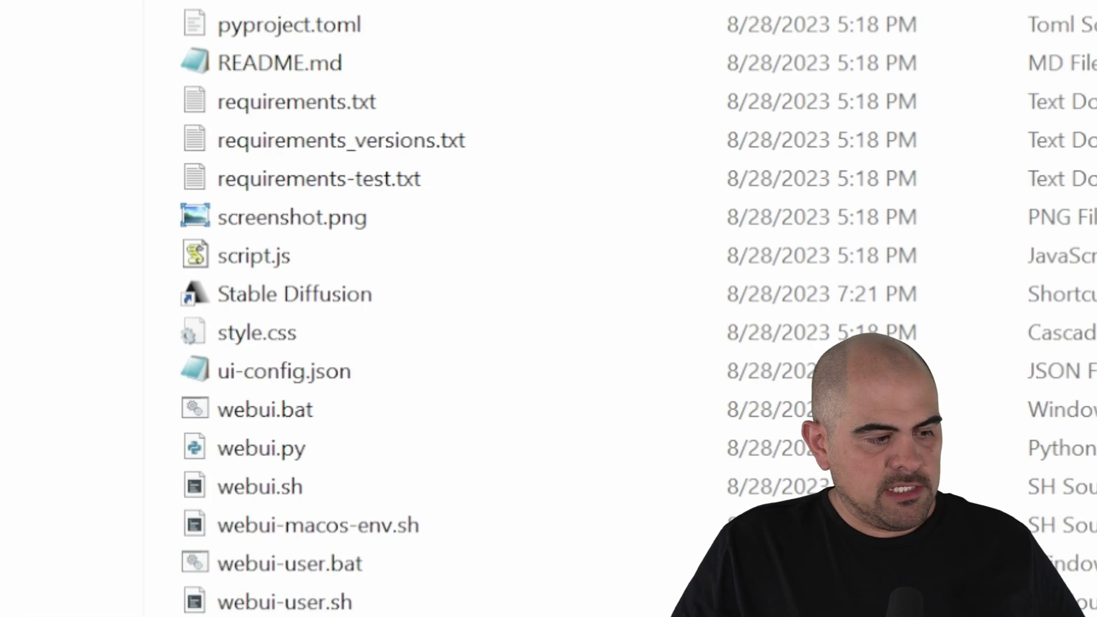
left_click(251, 309)
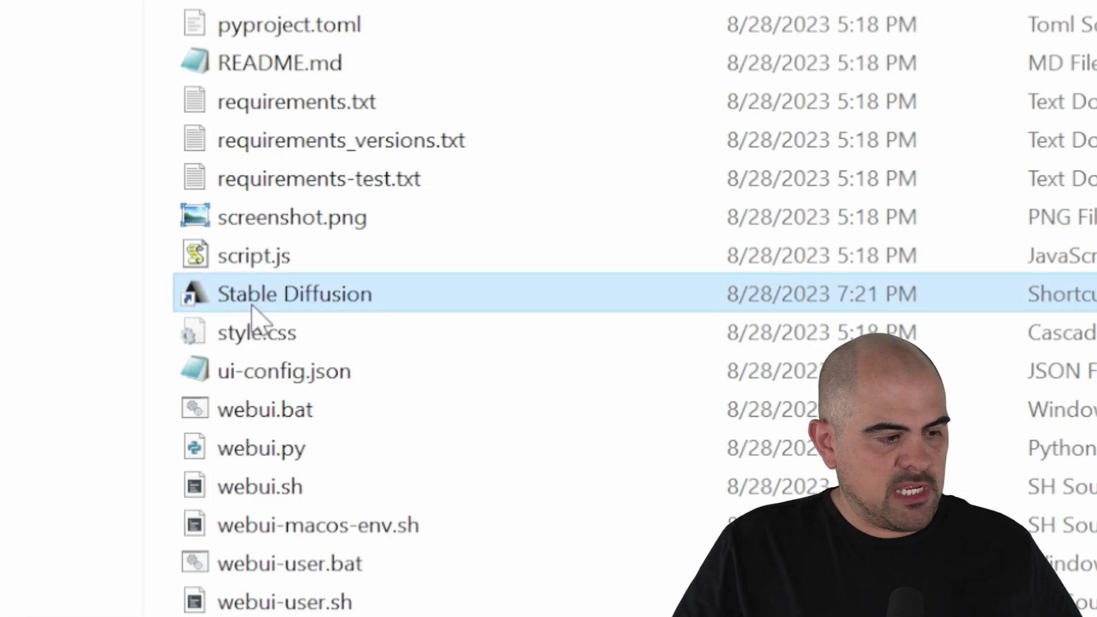
left_click(350, 301)
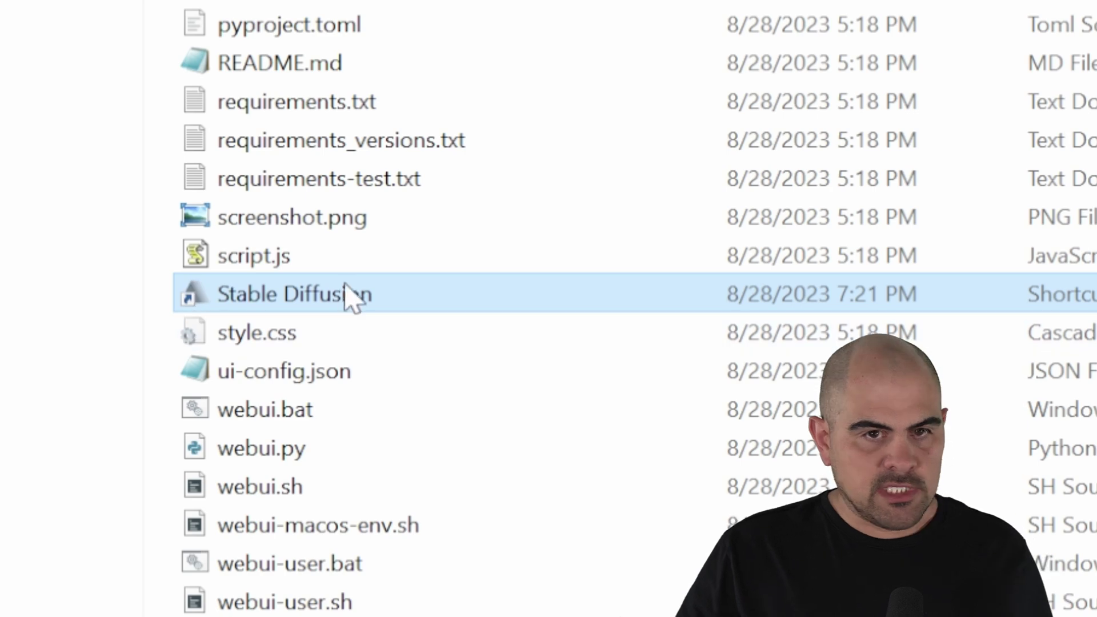